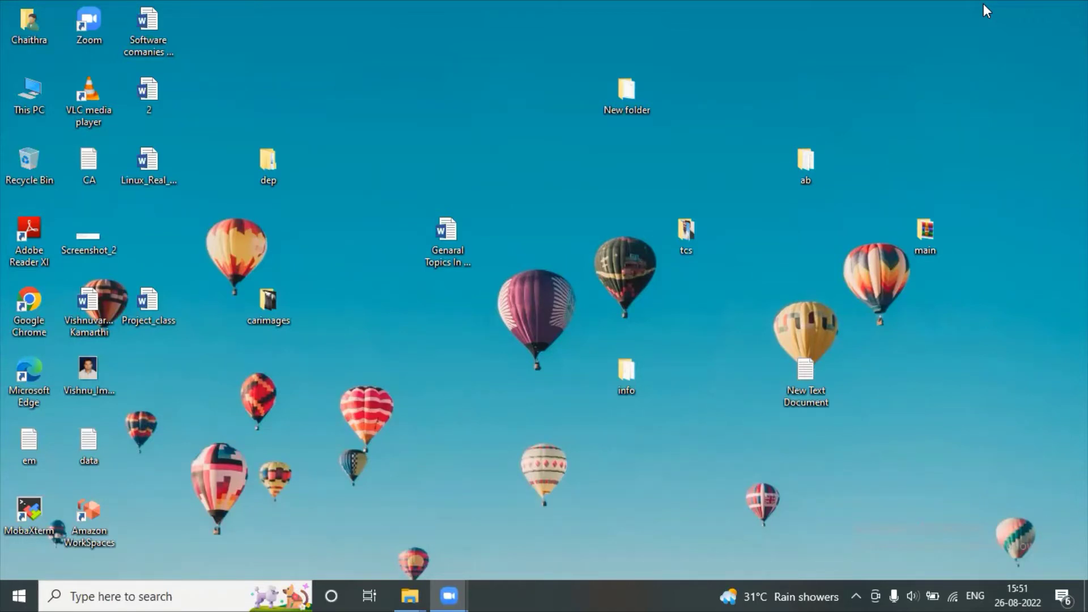
# Open Google Chrome, search the web for mysql and open the official MySQL website
pyautogui.doubleClick(28, 309)
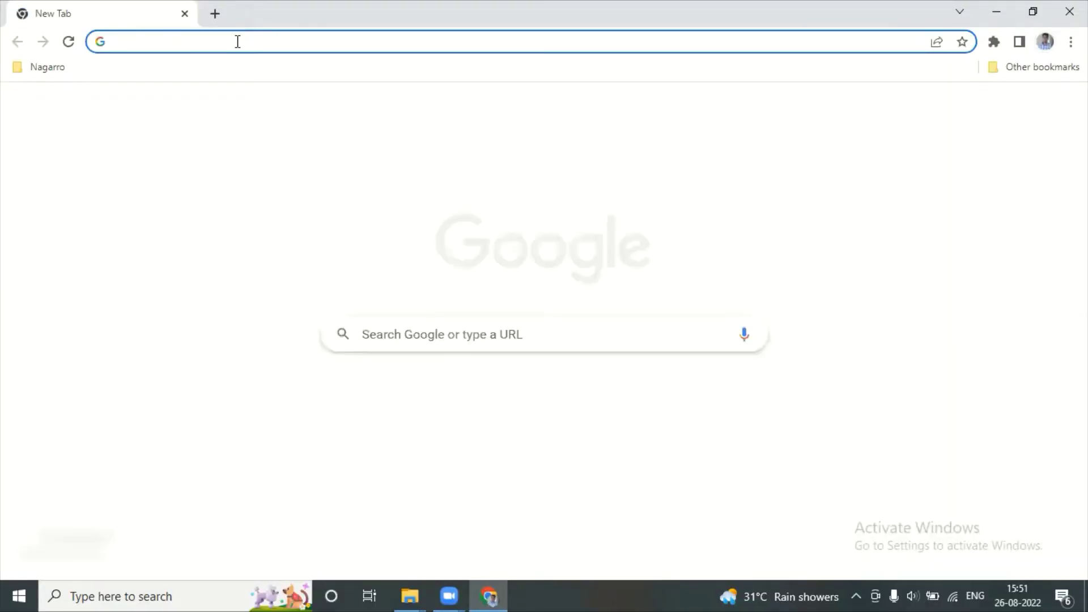
pyautogui.write('mysql')
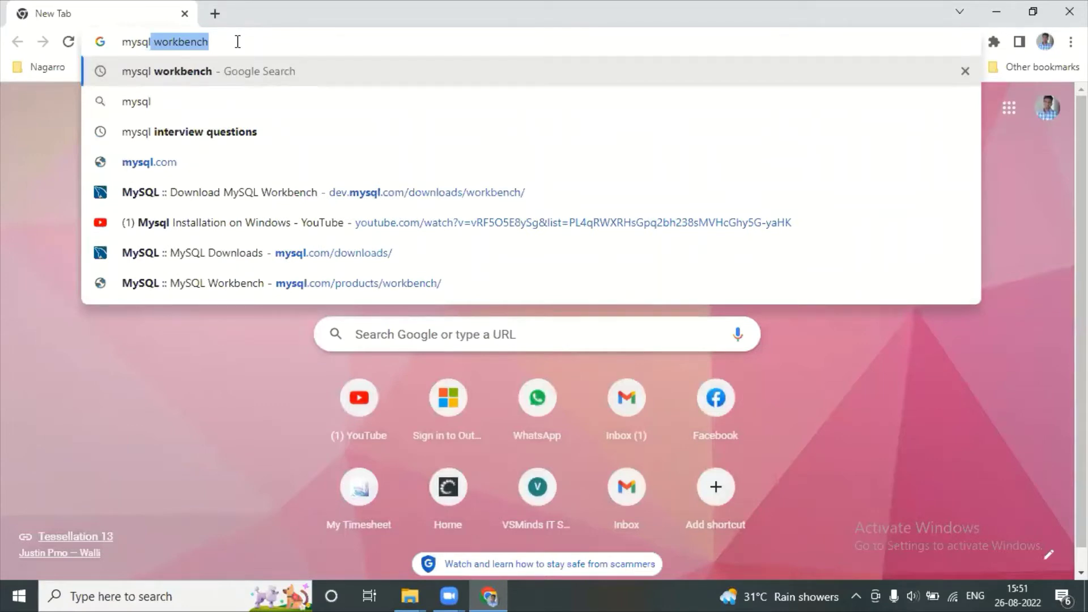
pyautogui.press('Delete')
pyautogui.press('Return')
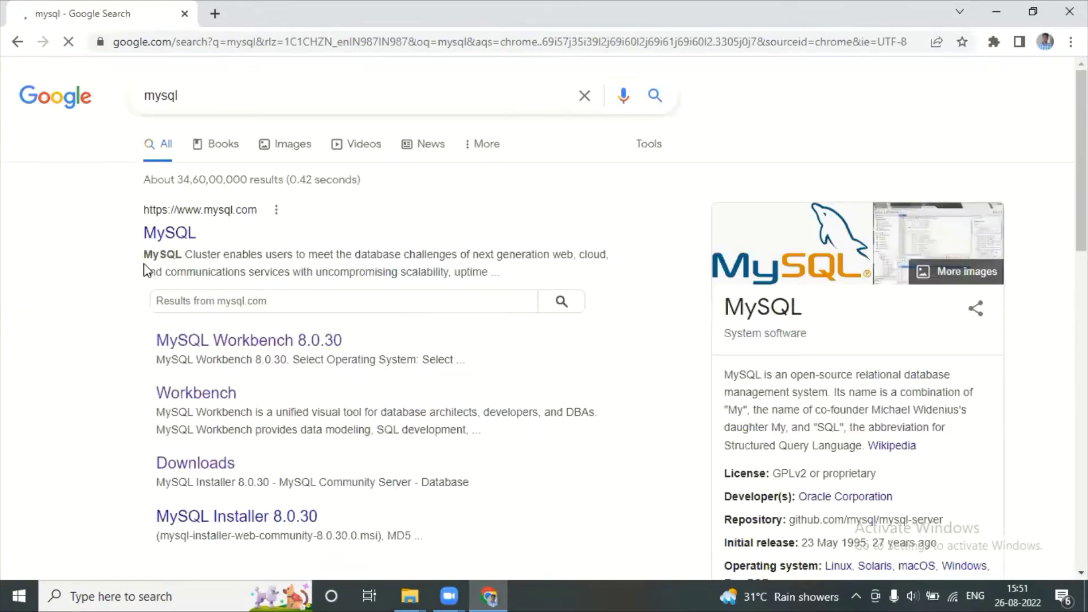
pyautogui.click(170, 235)
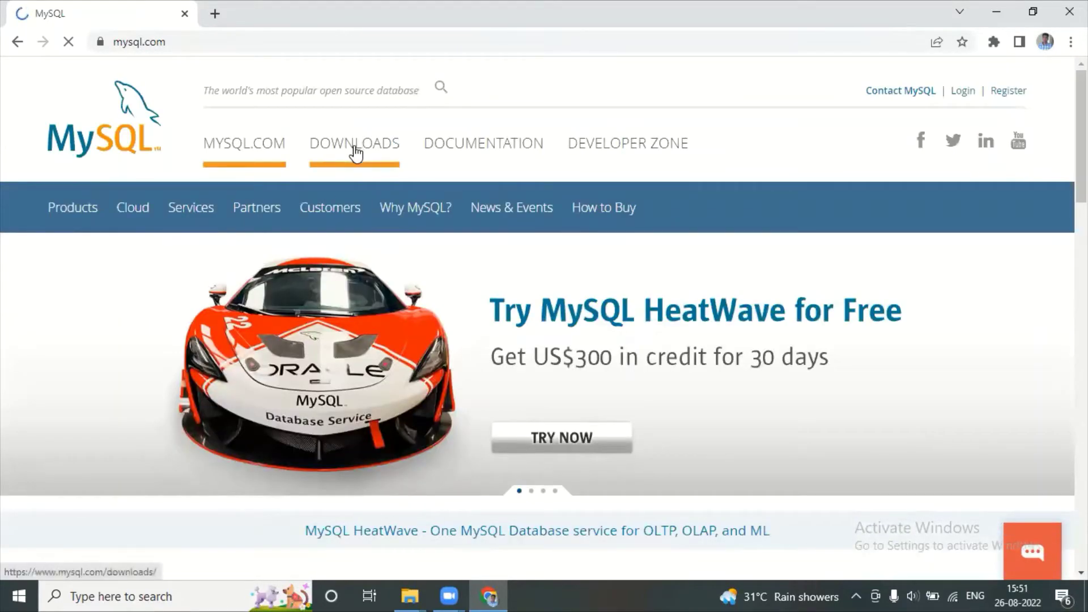
# Go through the site's MySQL Community (GPL) Downloads to the MySQL Installer for Windows download page
pyautogui.click(356, 152)
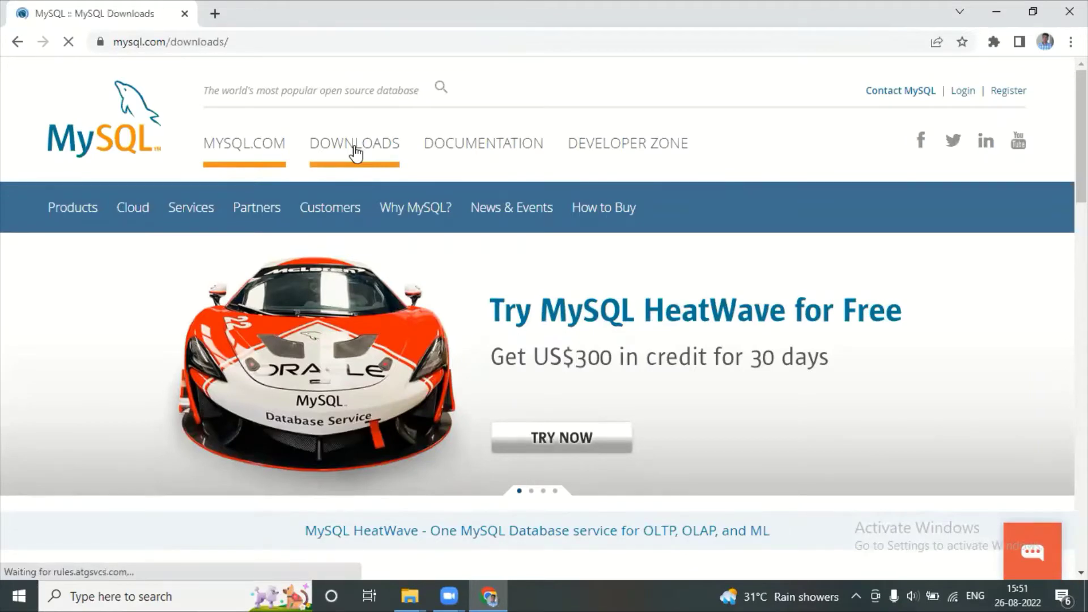
pyautogui.scroll(-10, 230, 455)
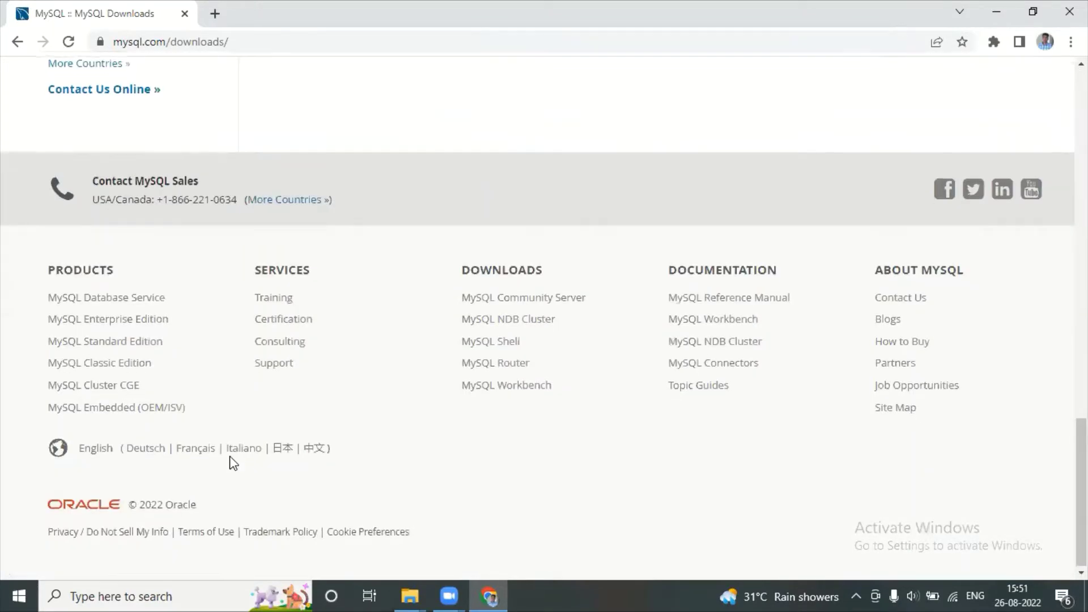
pyautogui.scroll(15, 229, 462)
pyautogui.scroll(-7, 230, 462)
pyautogui.scroll(-1, 229, 463)
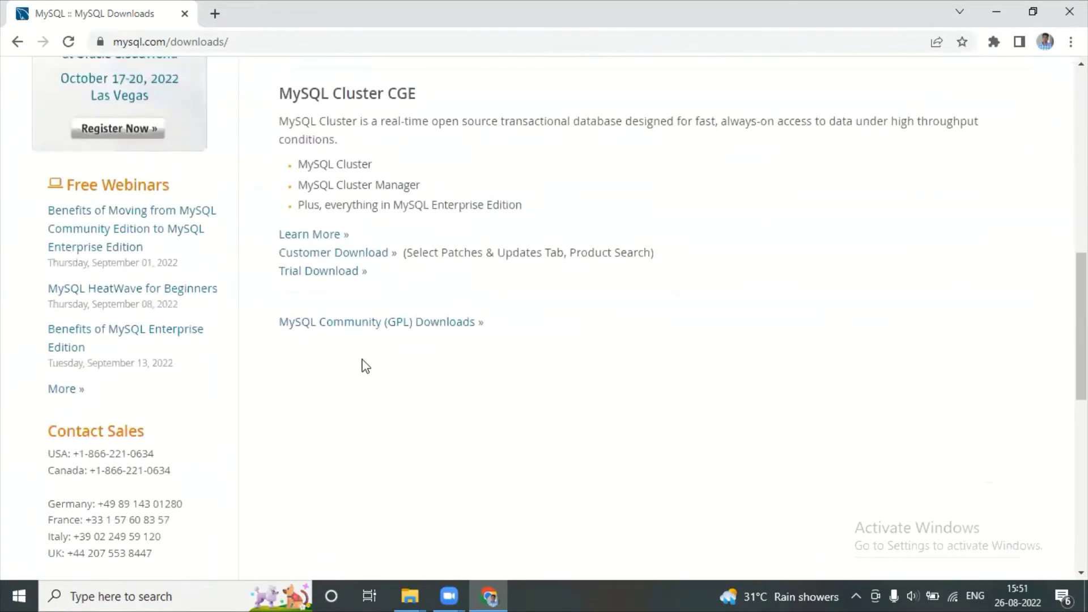
pyautogui.click(408, 328)
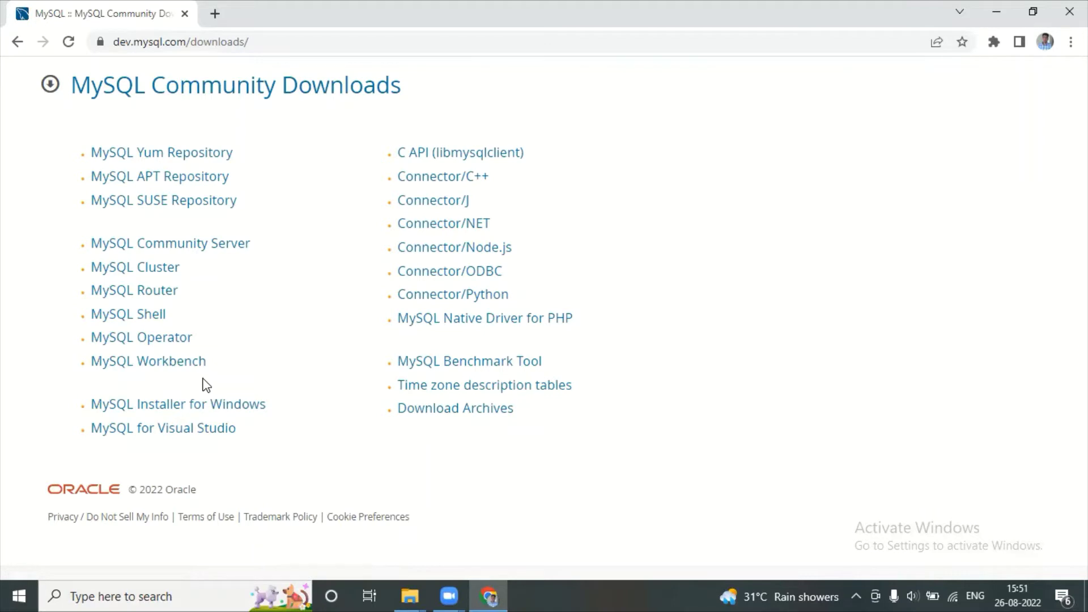
pyautogui.click(188, 409)
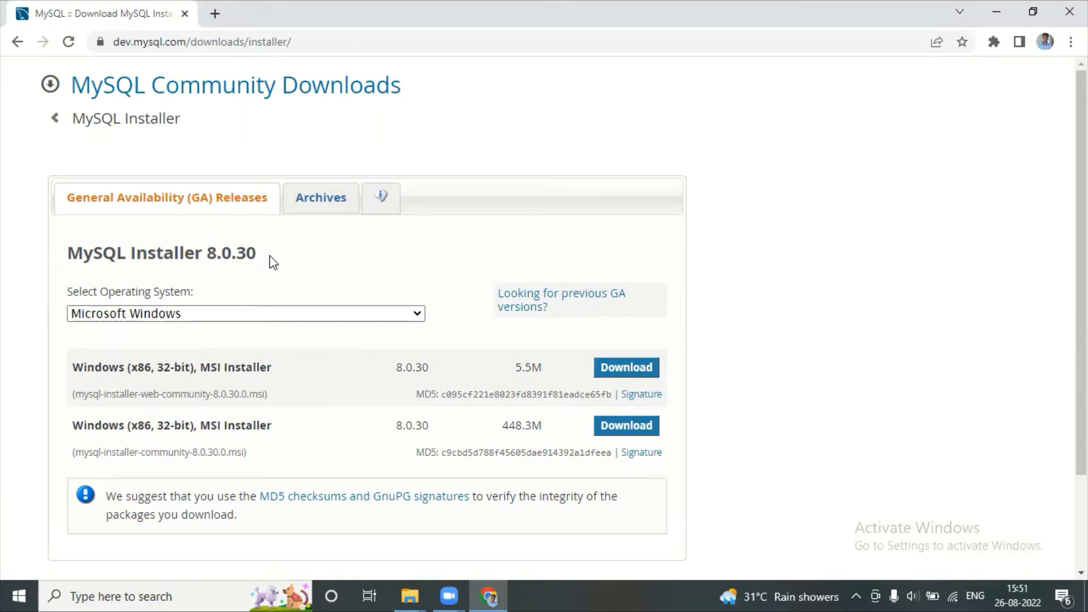
# Examine the installer release number and the product versions offered in the MySQL Installer archives
pyautogui.moveTo(253, 253); pyautogui.dragTo(222, 254)
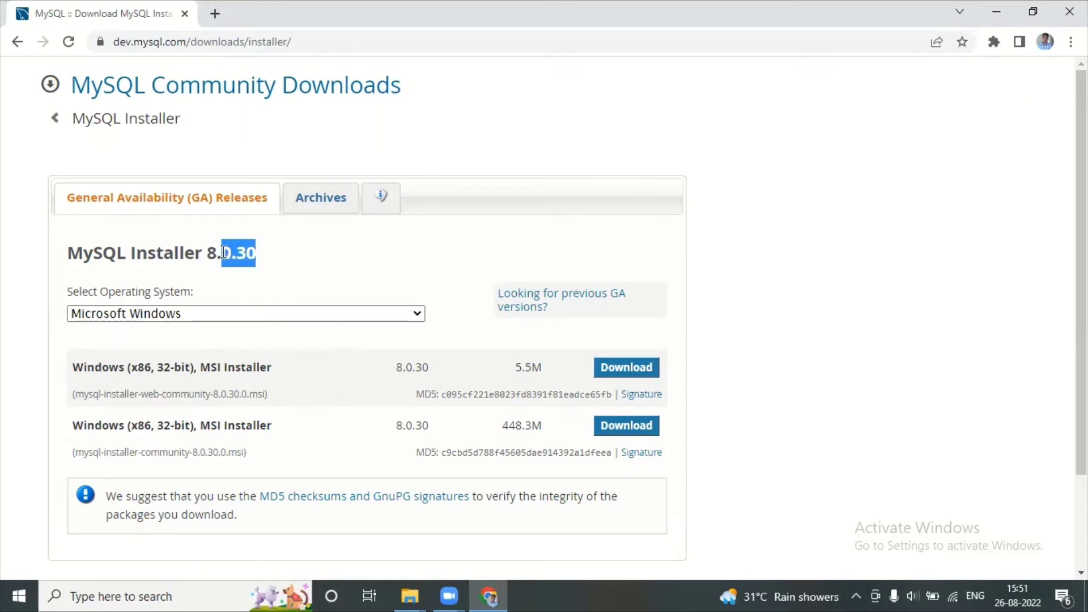
pyautogui.click(318, 204)
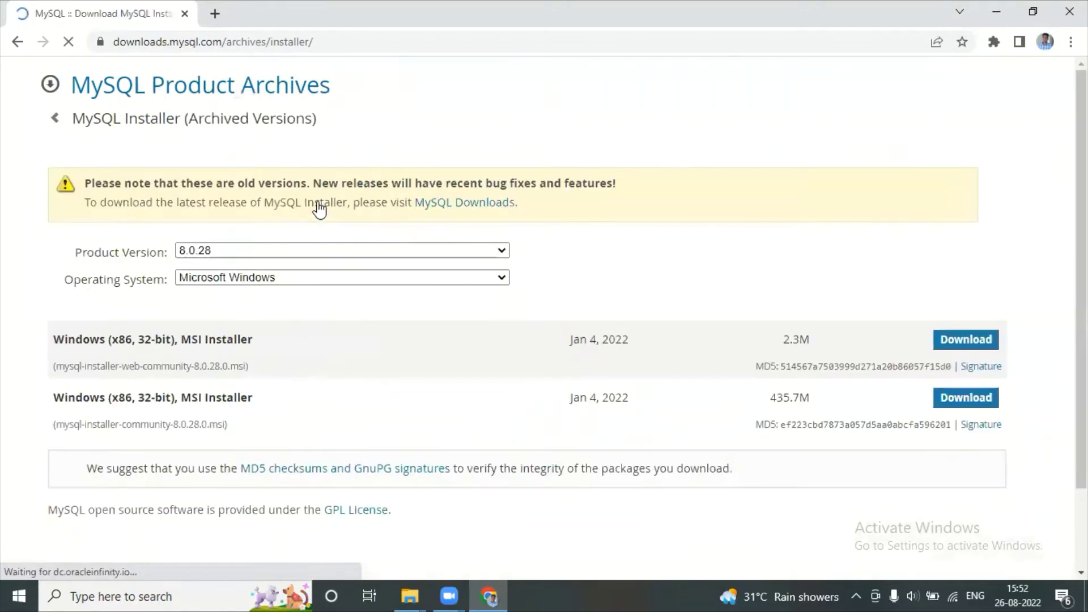
pyautogui.click(340, 249)
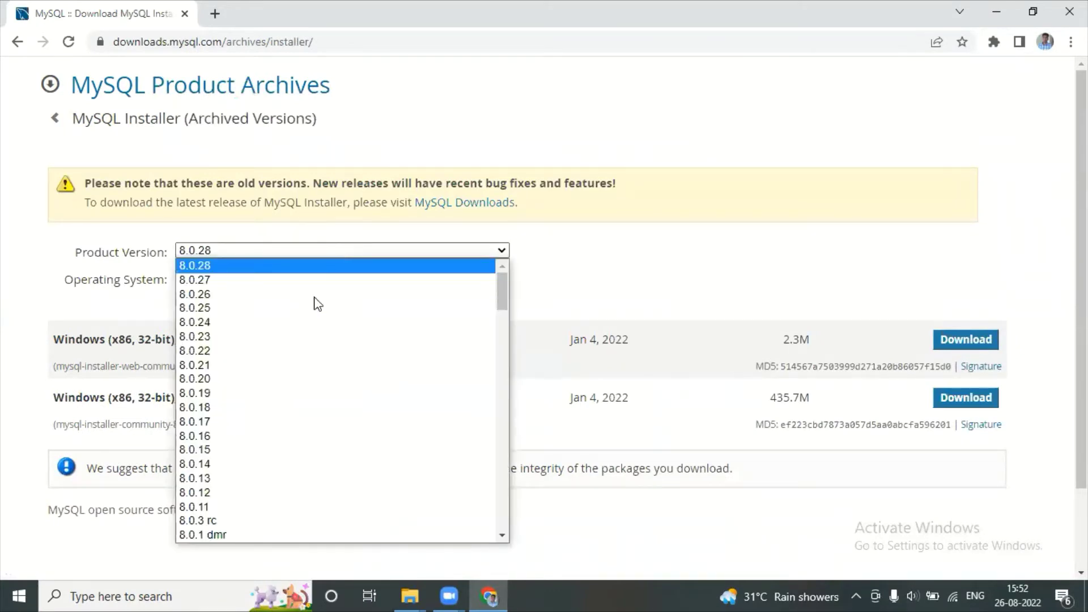
pyautogui.scroll(-5, 223, 524)
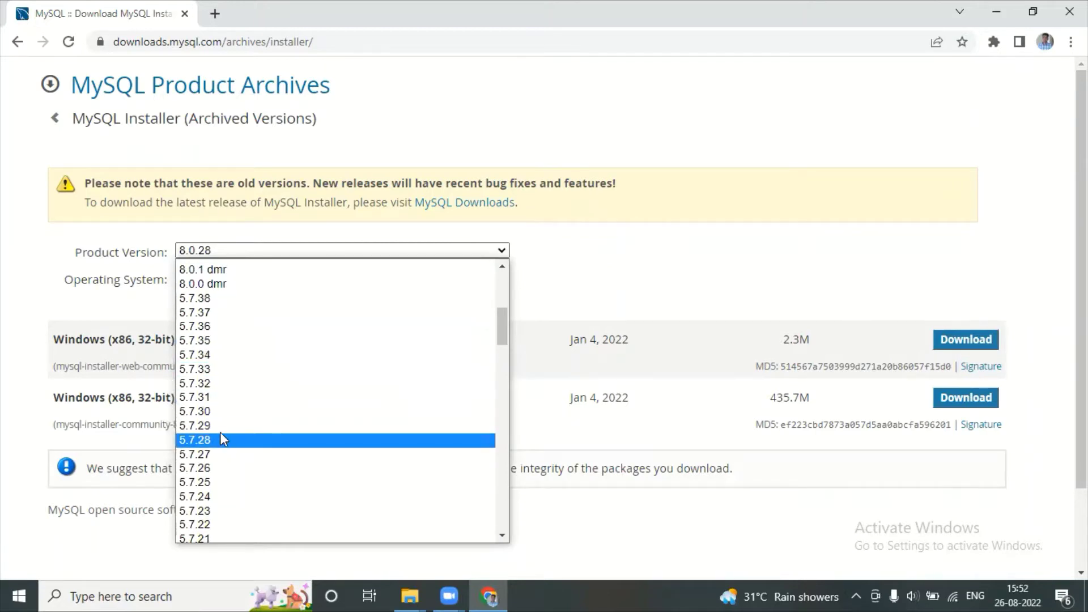
pyautogui.scroll(-4, 219, 432)
pyautogui.click(646, 261)
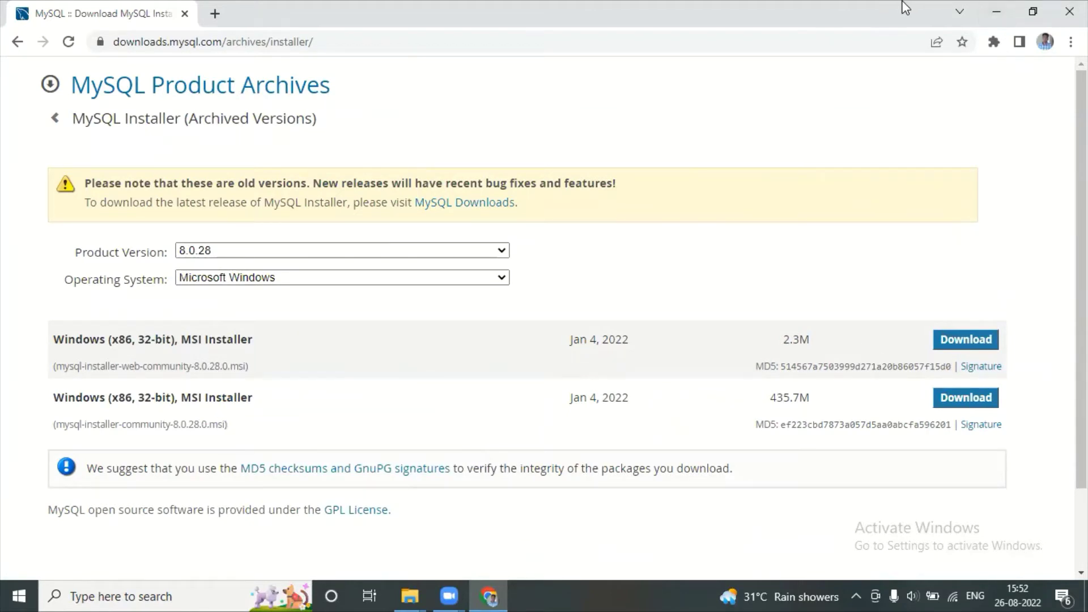
# Launch MySQL Installer - Community and begin adding products with the Custom setup type
pyautogui.click(6, 593)
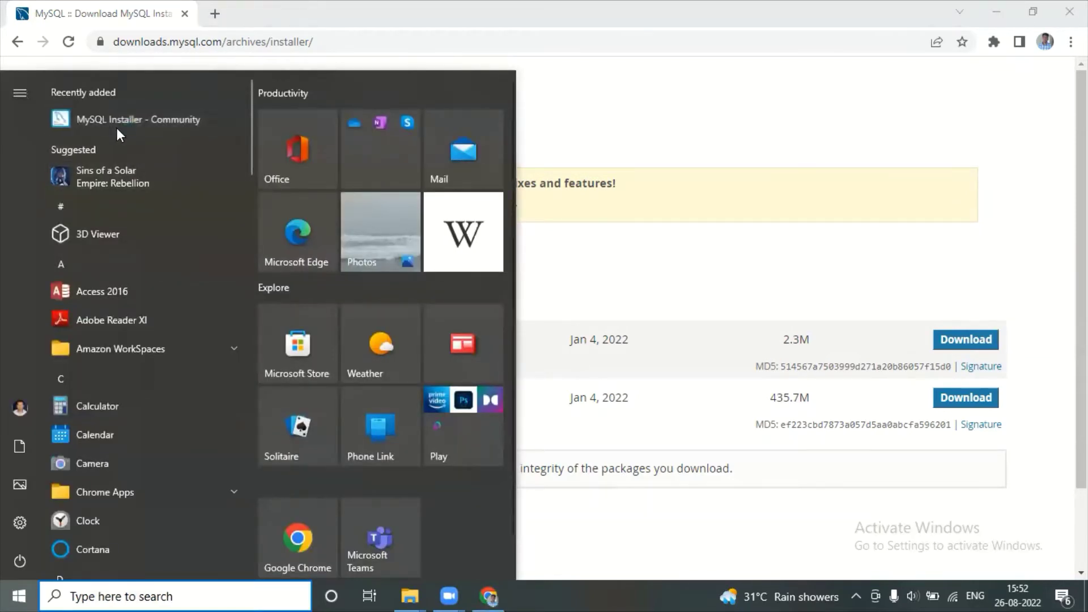
pyautogui.click(116, 126)
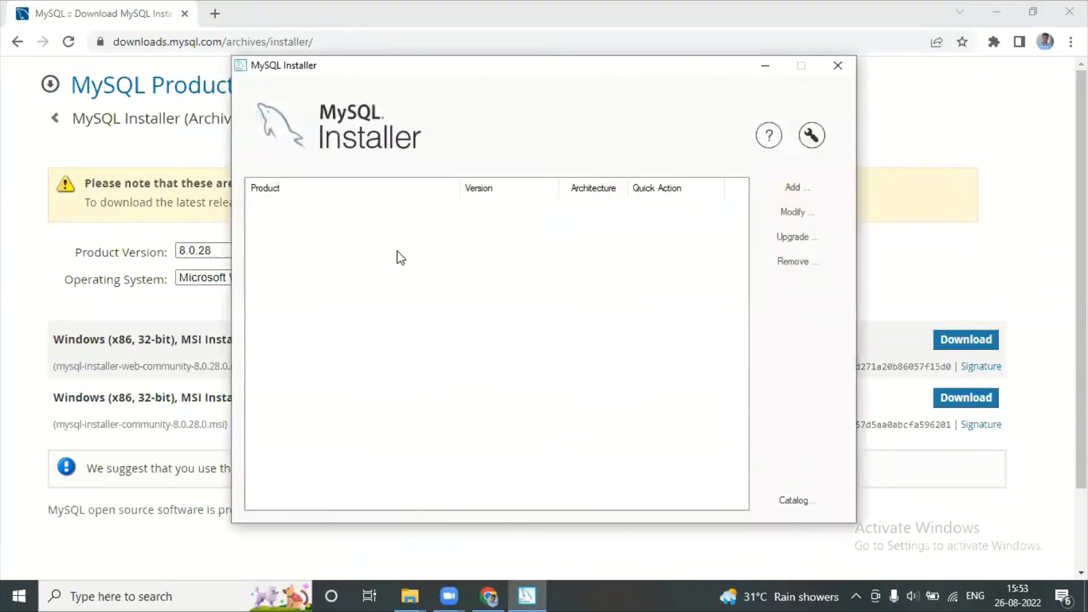
pyautogui.click(794, 190)
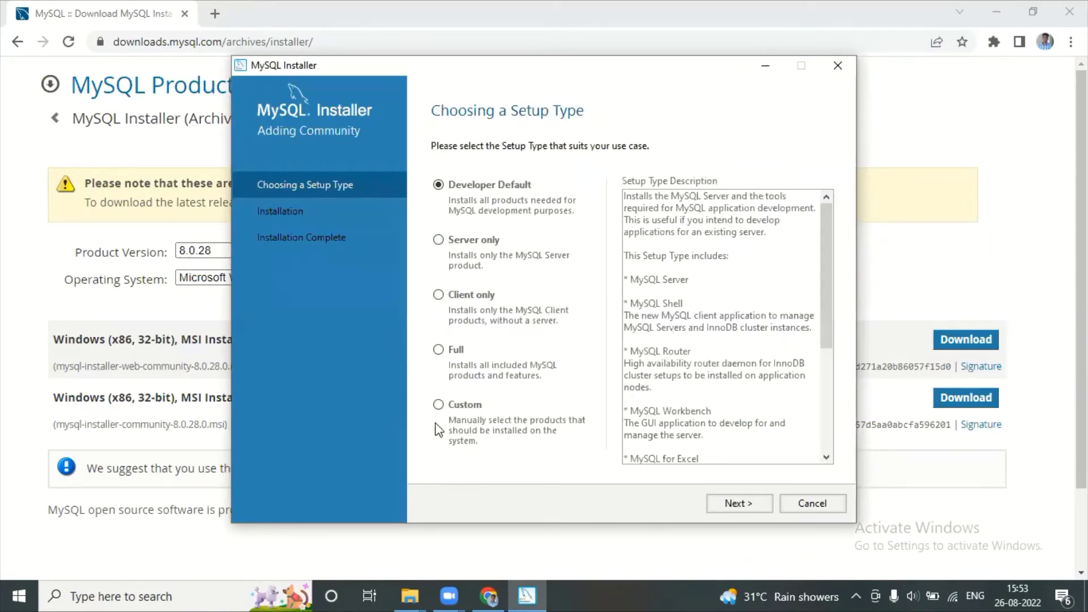
pyautogui.click(459, 408)
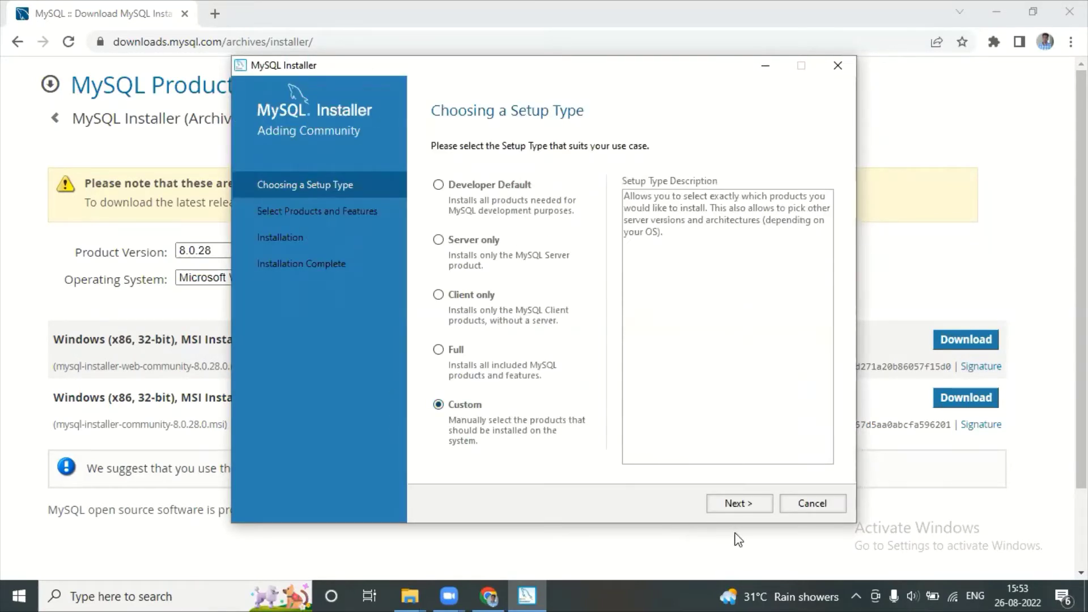
pyautogui.click(735, 497)
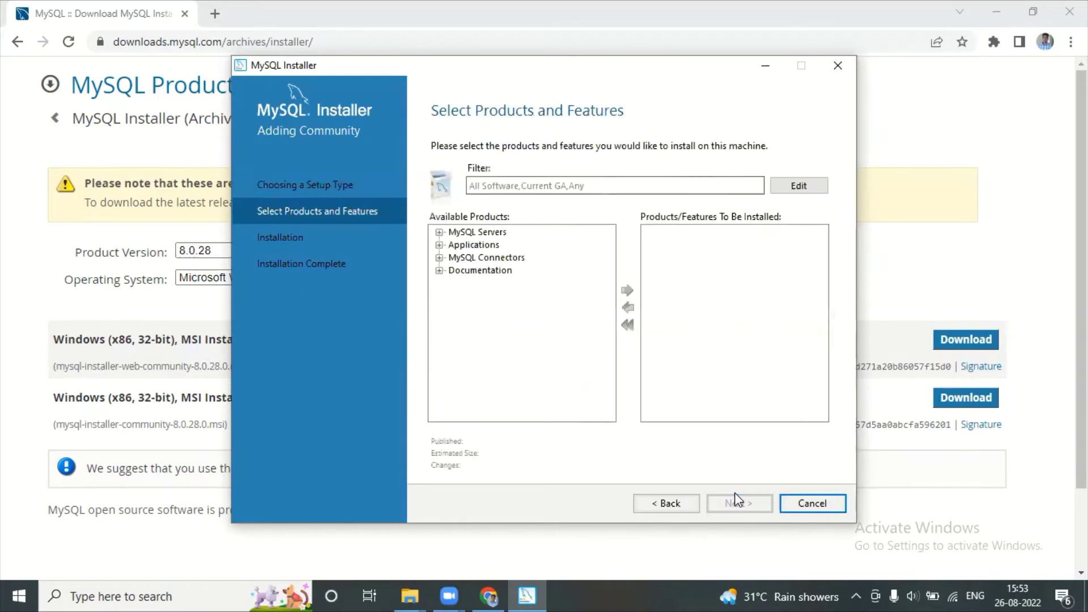
# Add MySQL Workbench 6.3.9 - X64 from Applications to the products to be installed and proceed to the Installation page
pyautogui.click(439, 244)
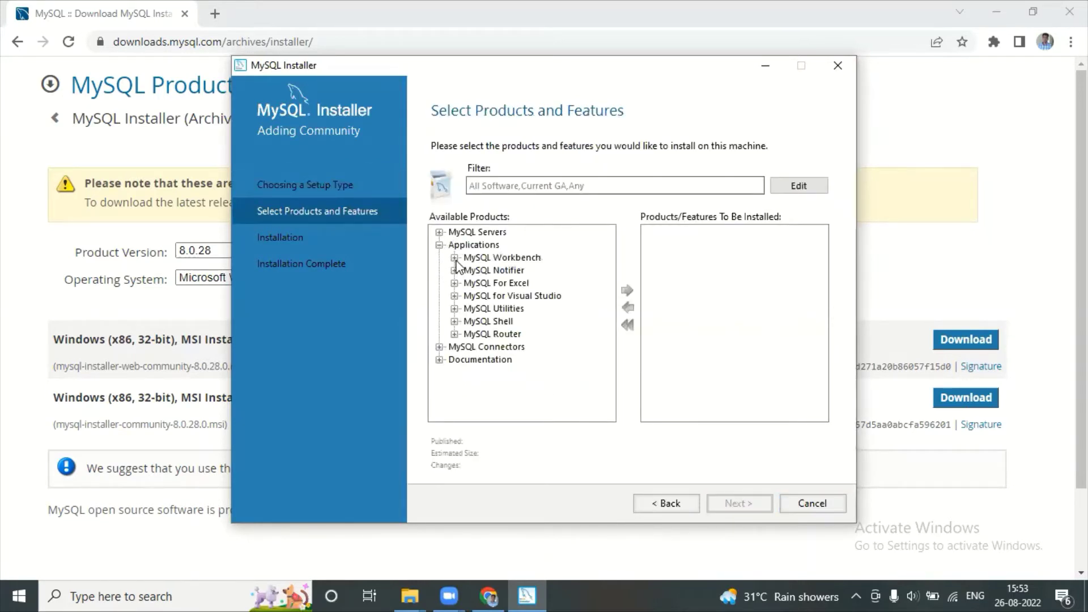
pyautogui.click(455, 258)
pyautogui.click(469, 270)
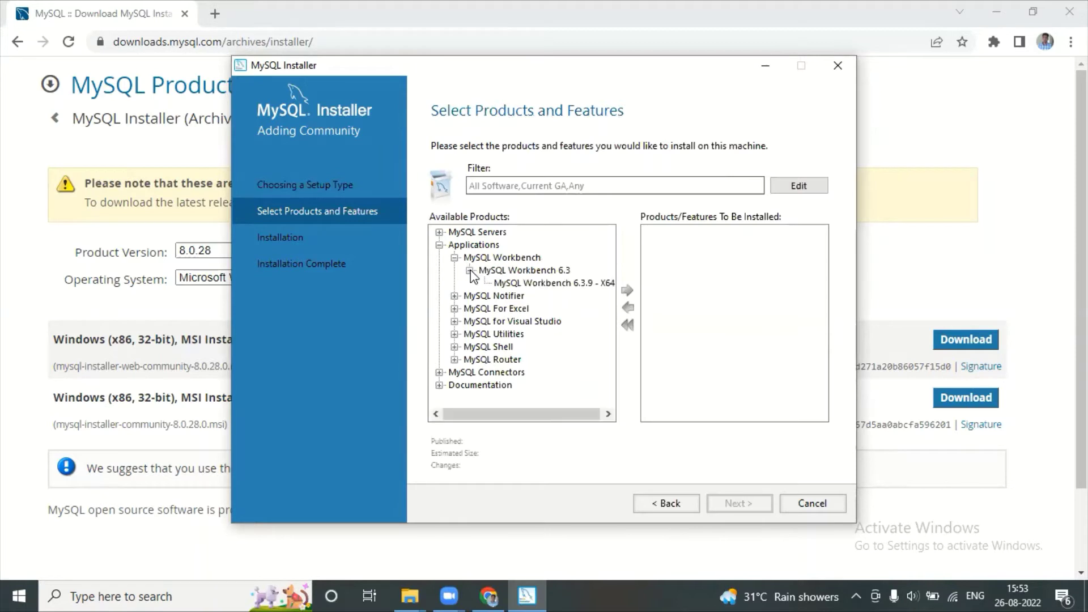
pyautogui.click(564, 284)
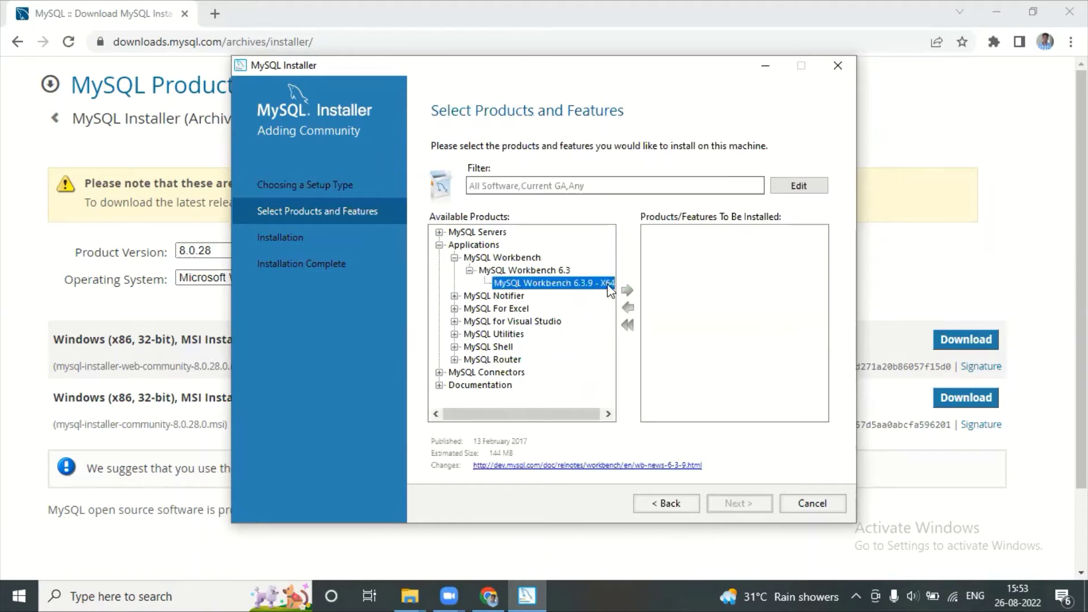
pyautogui.click(628, 291)
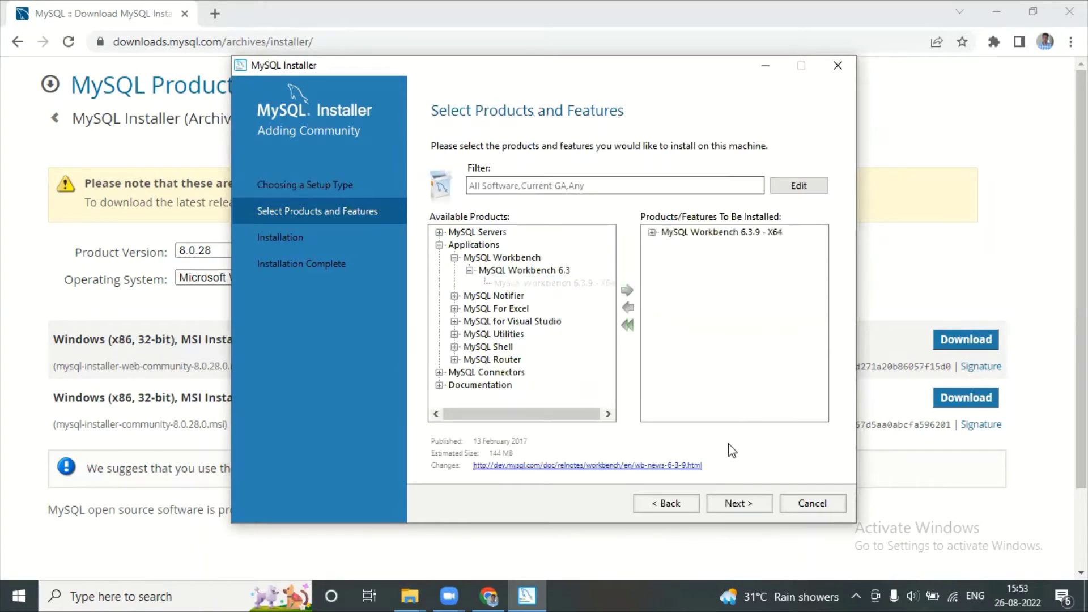
pyautogui.click(724, 503)
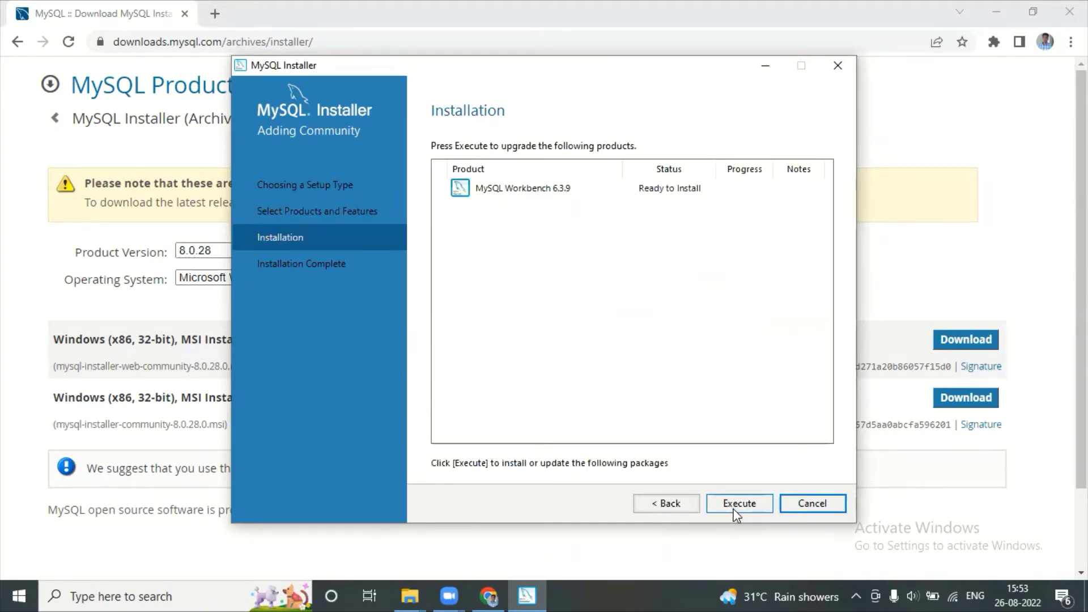
# Install MySQL Workbench 6.3.9 with its log details shown, and finish setup with Start MySQL Workbench after Setup enabled
pyautogui.click(736, 508)
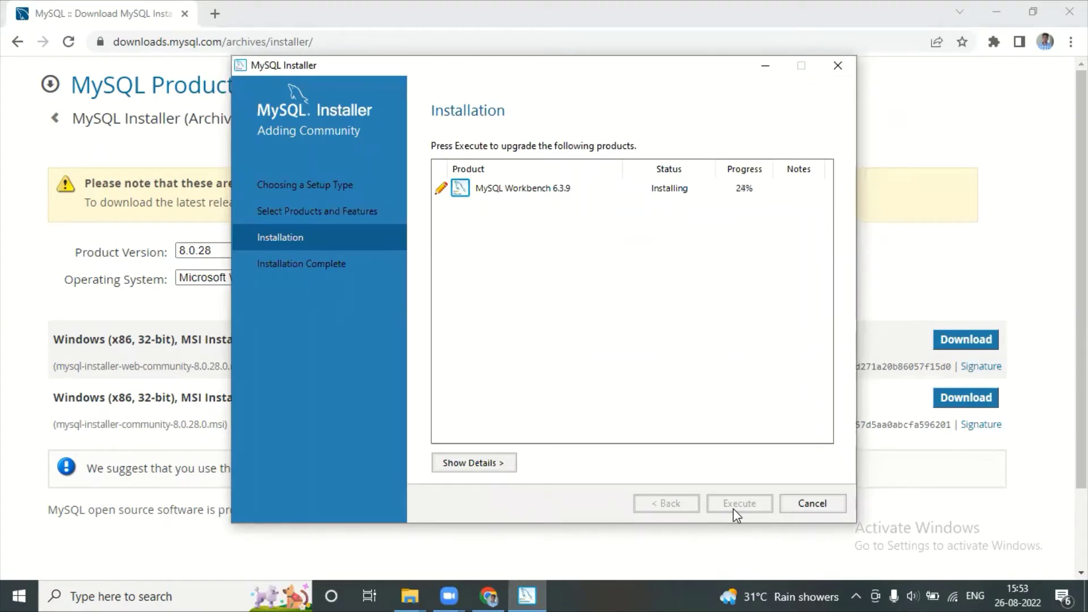
pyautogui.click(490, 464)
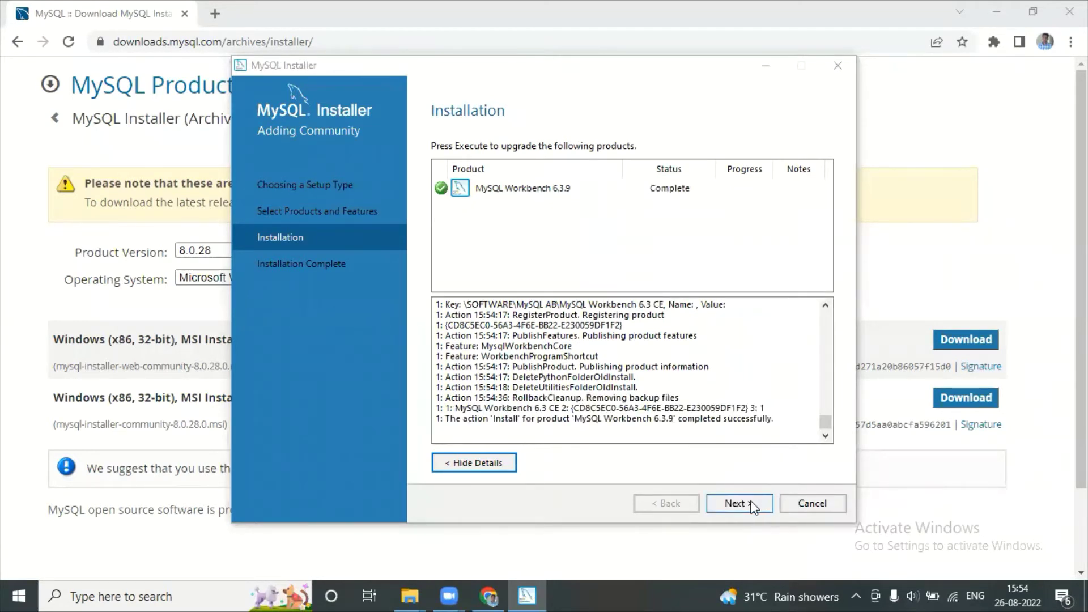
pyautogui.click(754, 505)
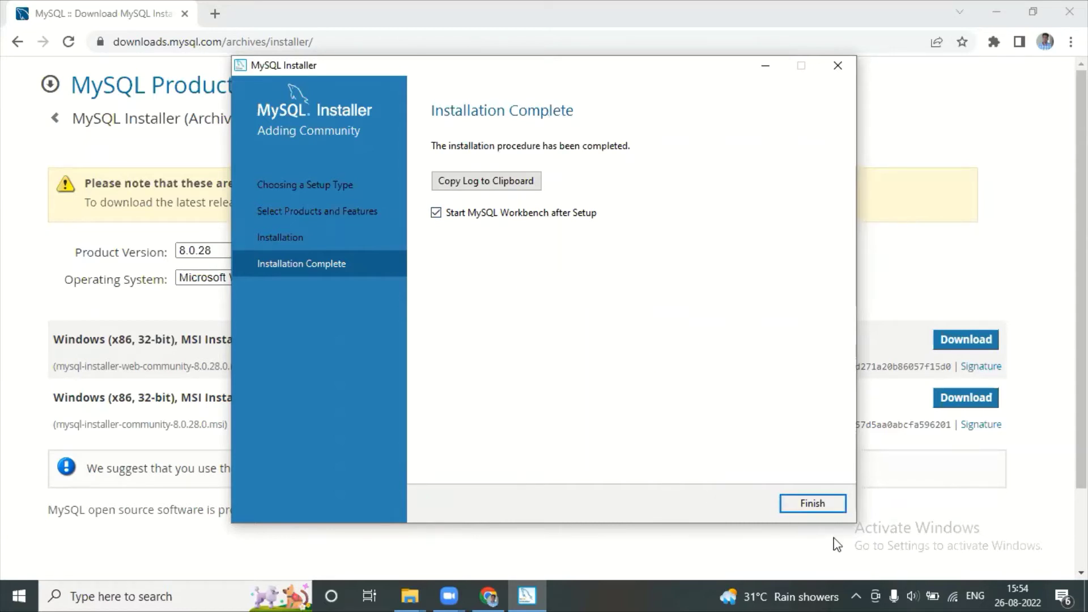
pyautogui.click(821, 509)
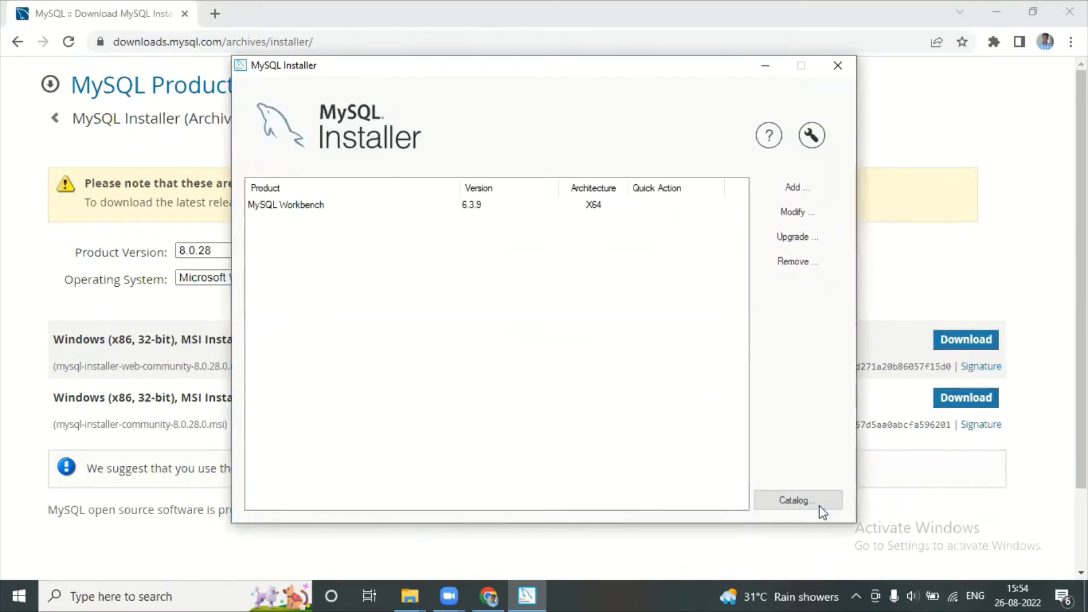
# Minimize the installer, view the MySQL Workbench home screen with its connections, and minimize Workbench
pyautogui.click(766, 68)
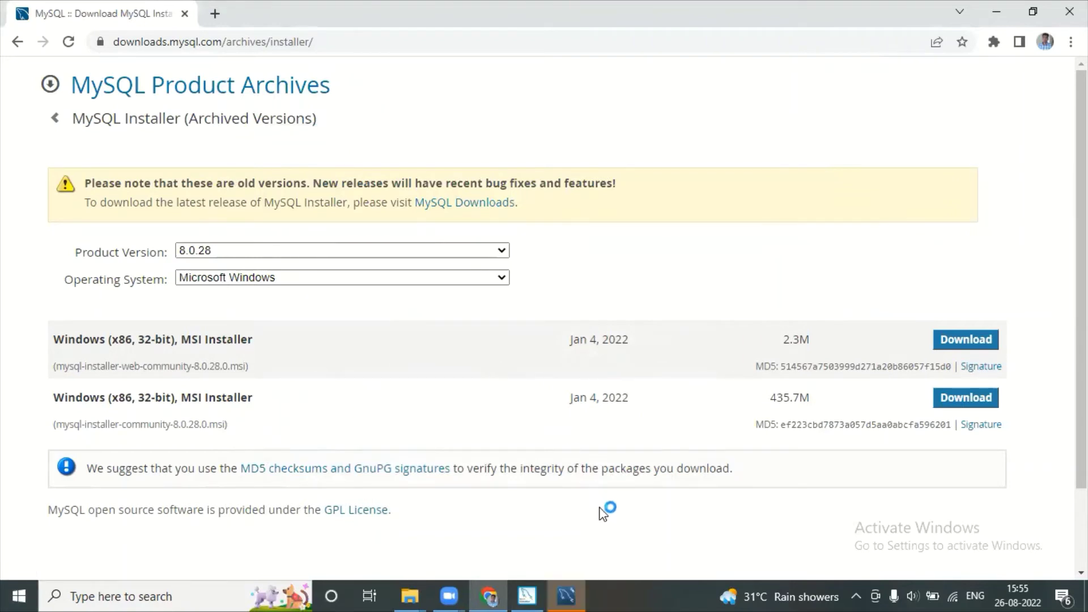
pyautogui.click(564, 593)
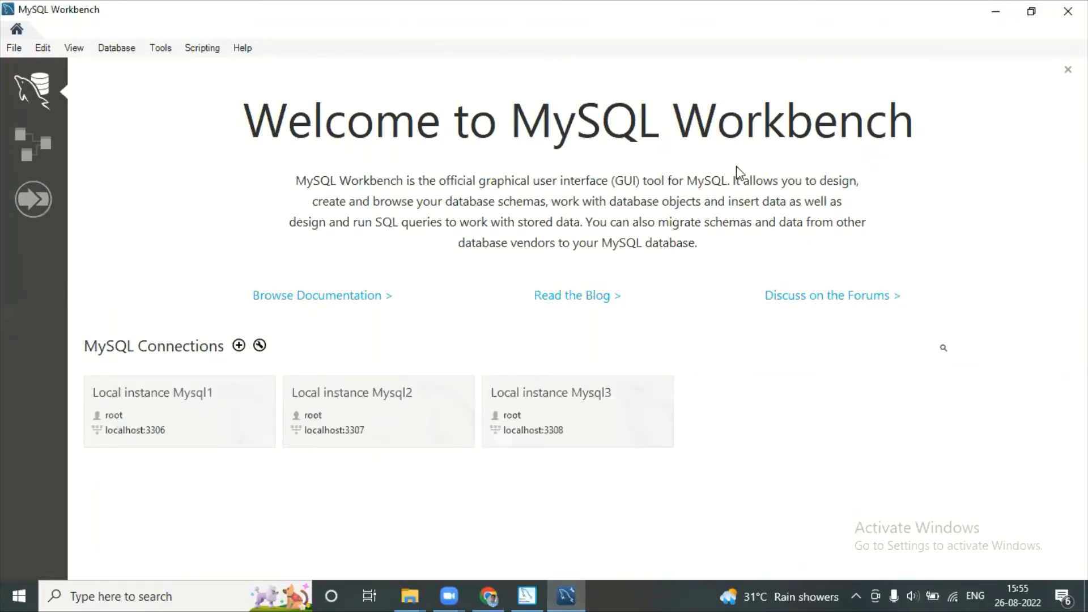
pyautogui.click(995, 8)
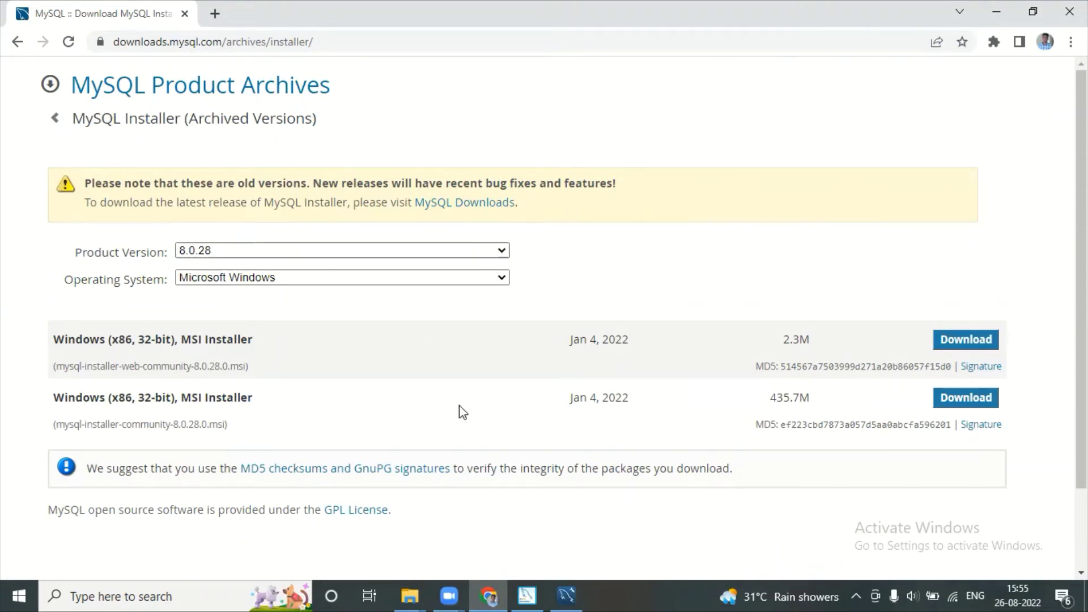
# Return to MySQL Installer and remove MySQL Workbench 6.3.9 from the installed products, confirming the removal
pyautogui.click(526, 595)
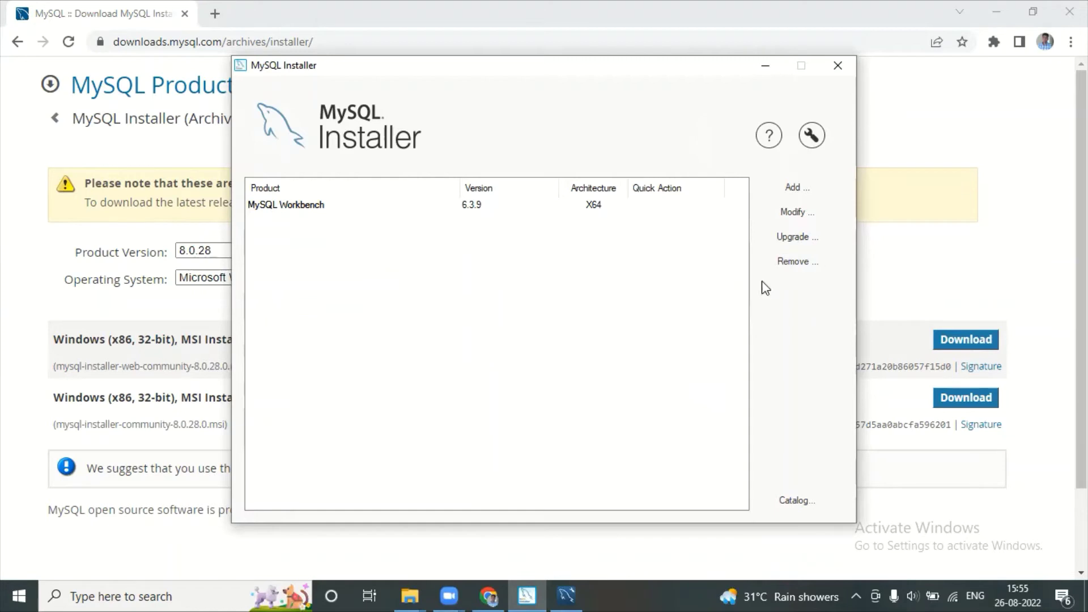
pyautogui.click(804, 266)
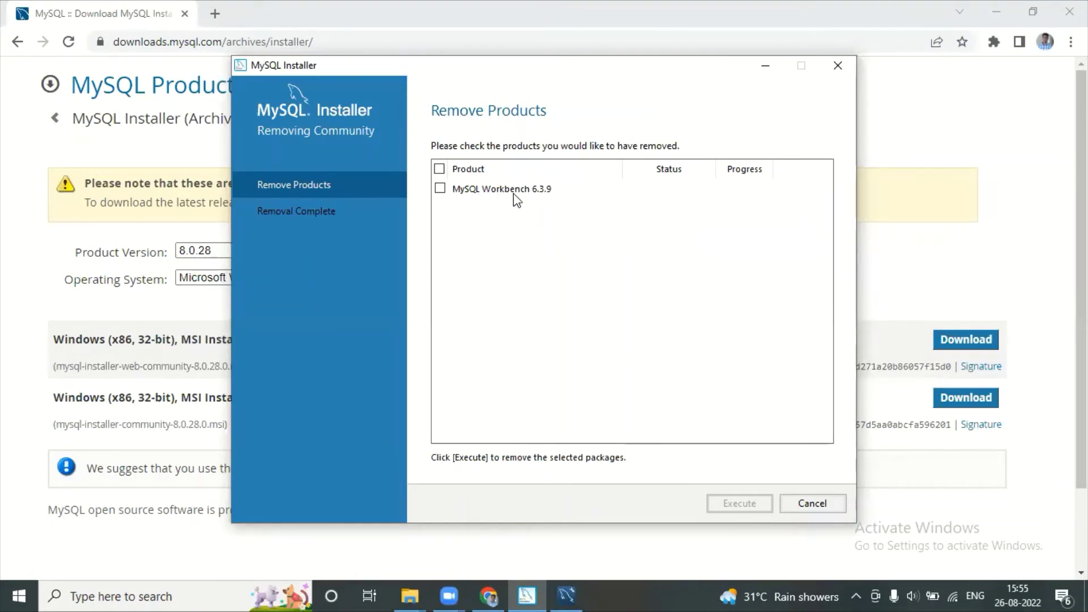
pyautogui.click(440, 189)
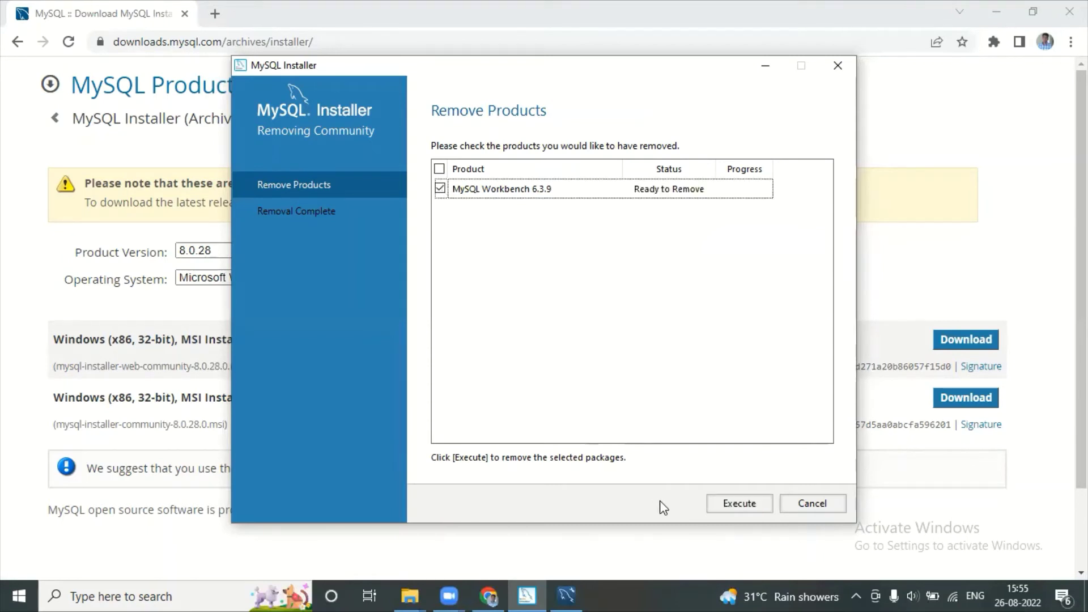
pyautogui.click(727, 504)
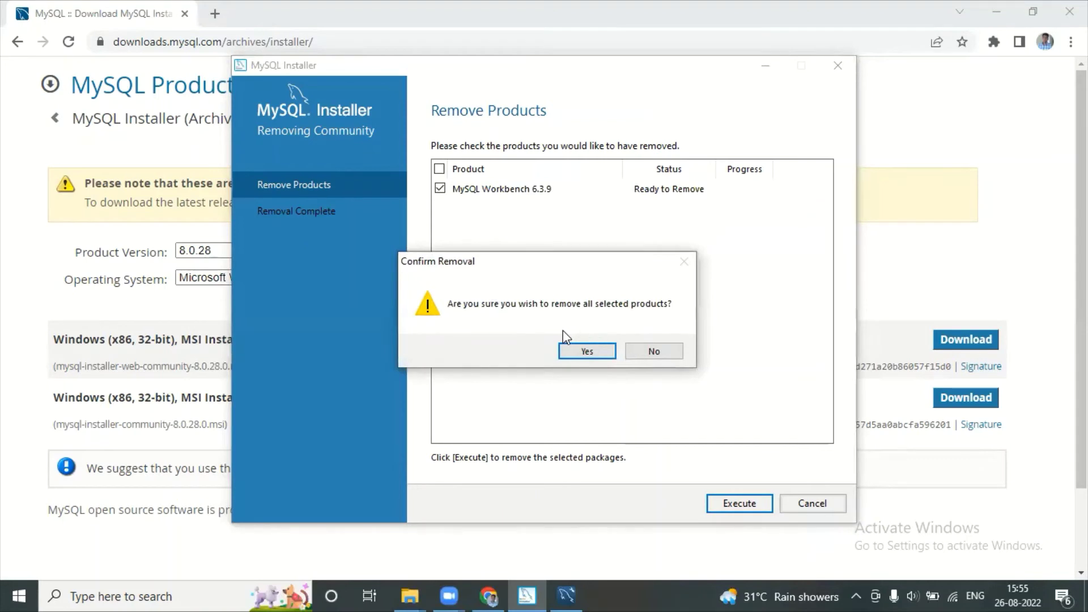
pyautogui.click(587, 352)
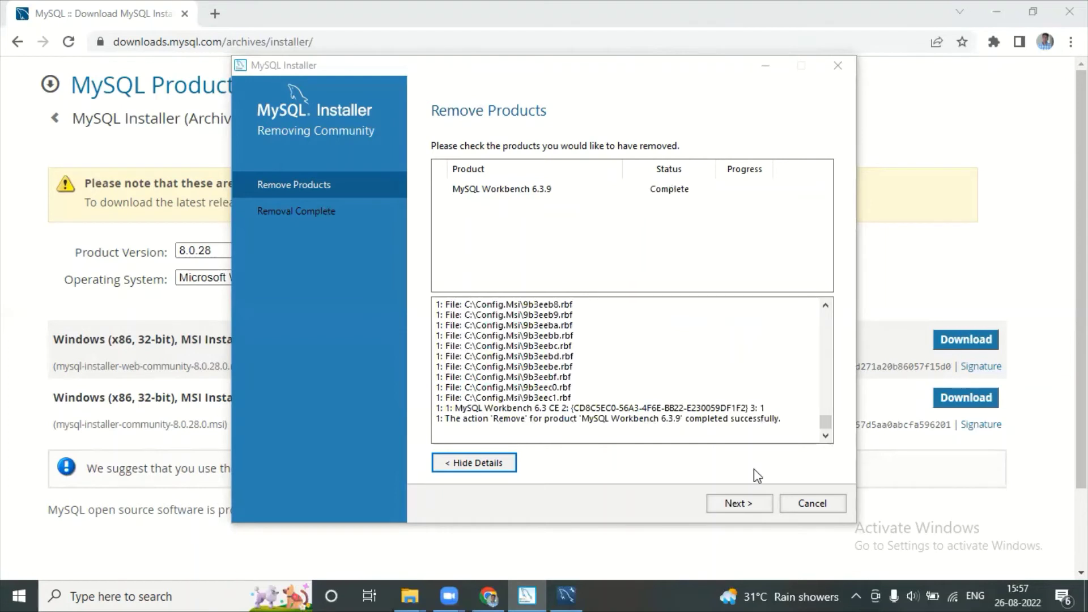
# Finish the product removal without rebooting or uninstalling MySQL Installer, and close the installer
pyautogui.click(754, 504)
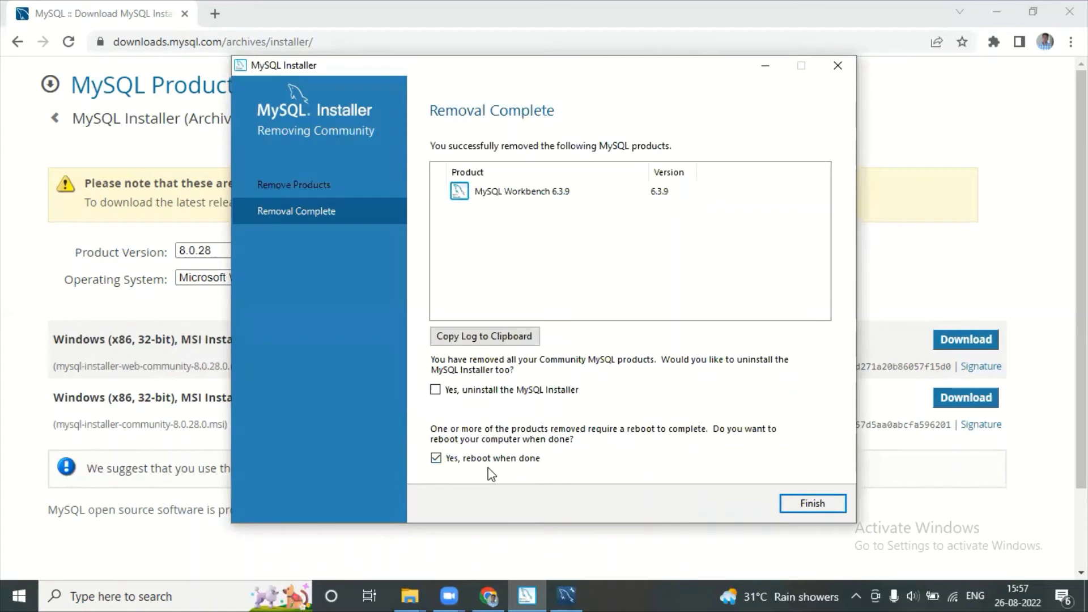
pyautogui.click(437, 459)
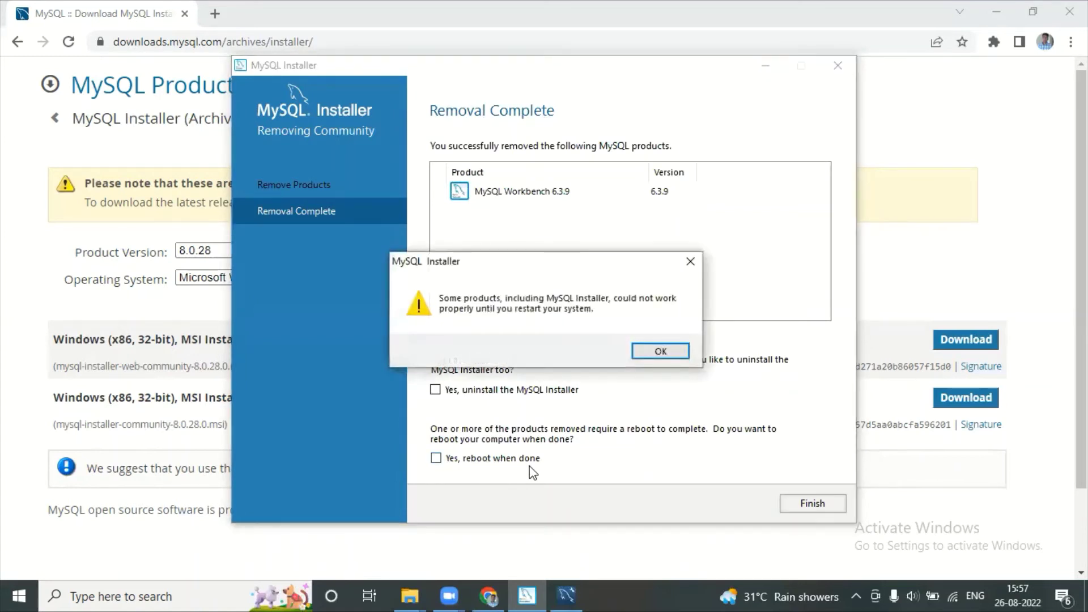
pyautogui.click(661, 351)
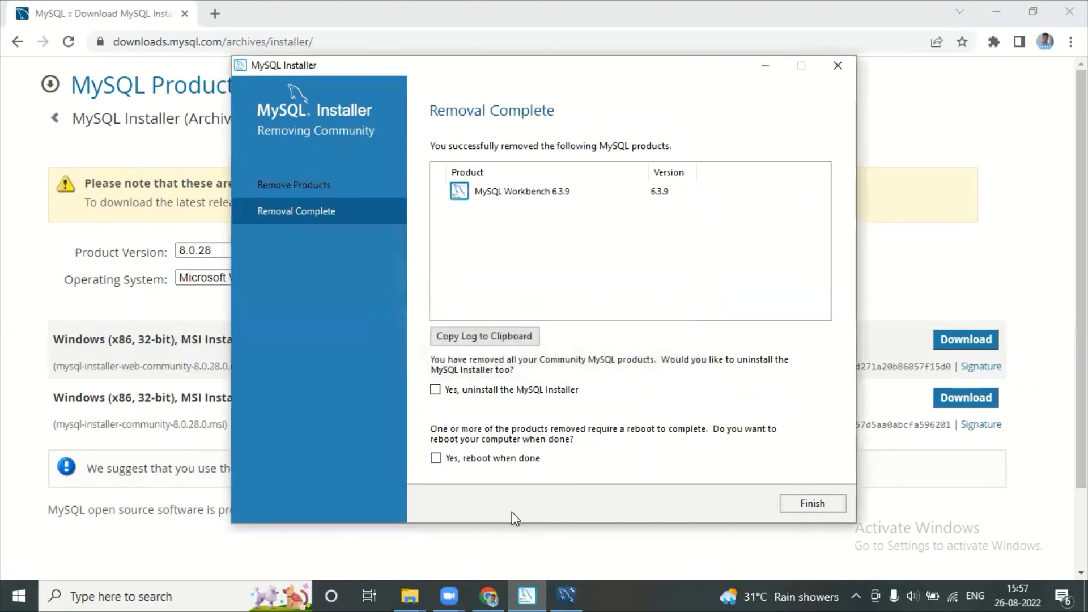
pyautogui.click(812, 503)
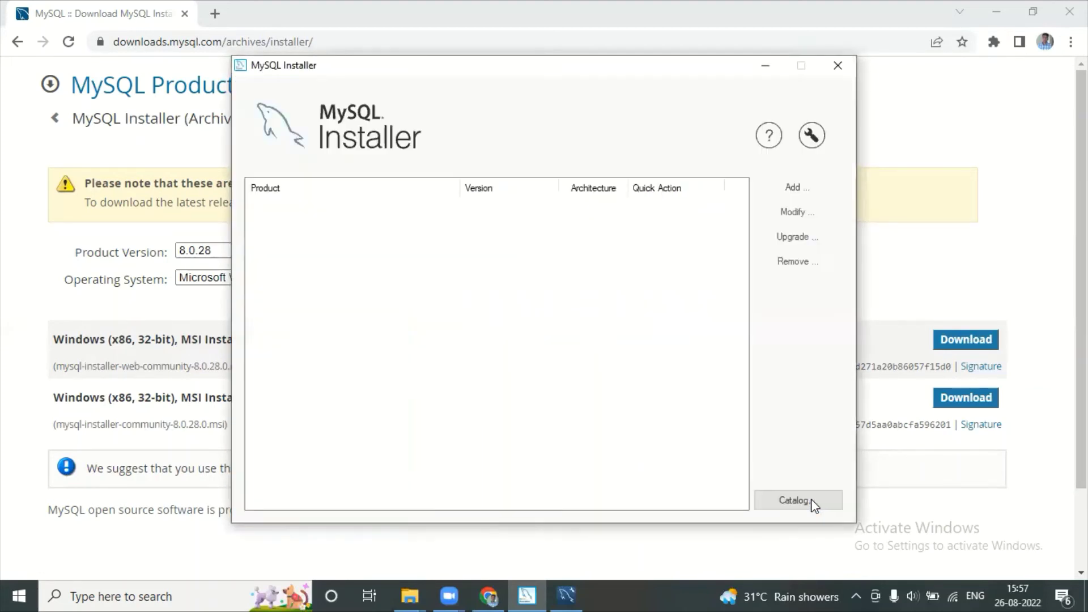
pyautogui.click(837, 67)
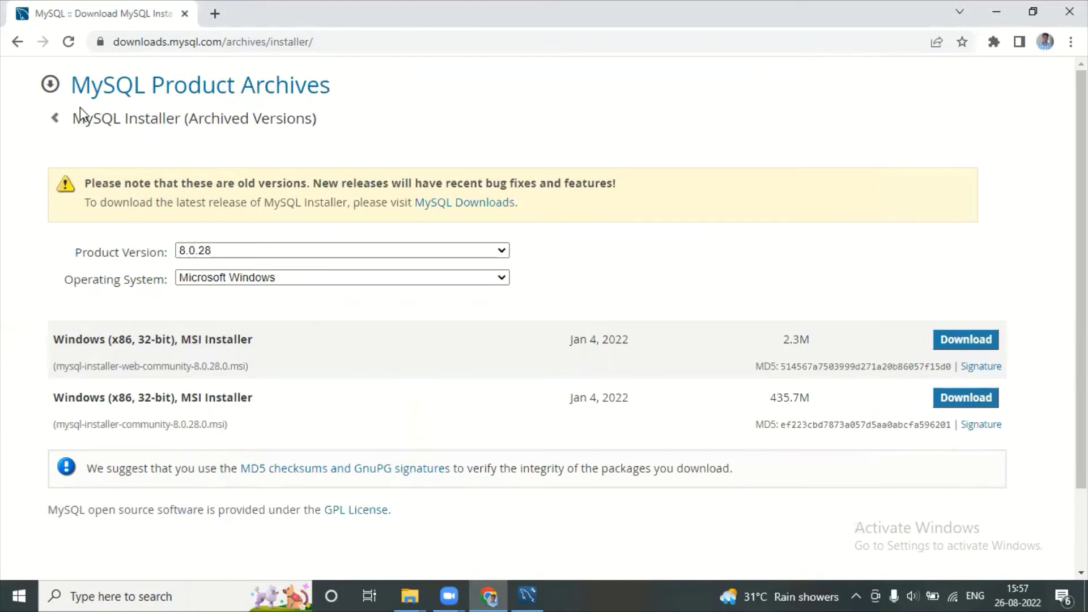
# Download the Windows (x86, 64-bit) MSI Installer for MySQL Workbench 6.3.10 from the MySQL Product Archives
pyautogui.click(56, 118)
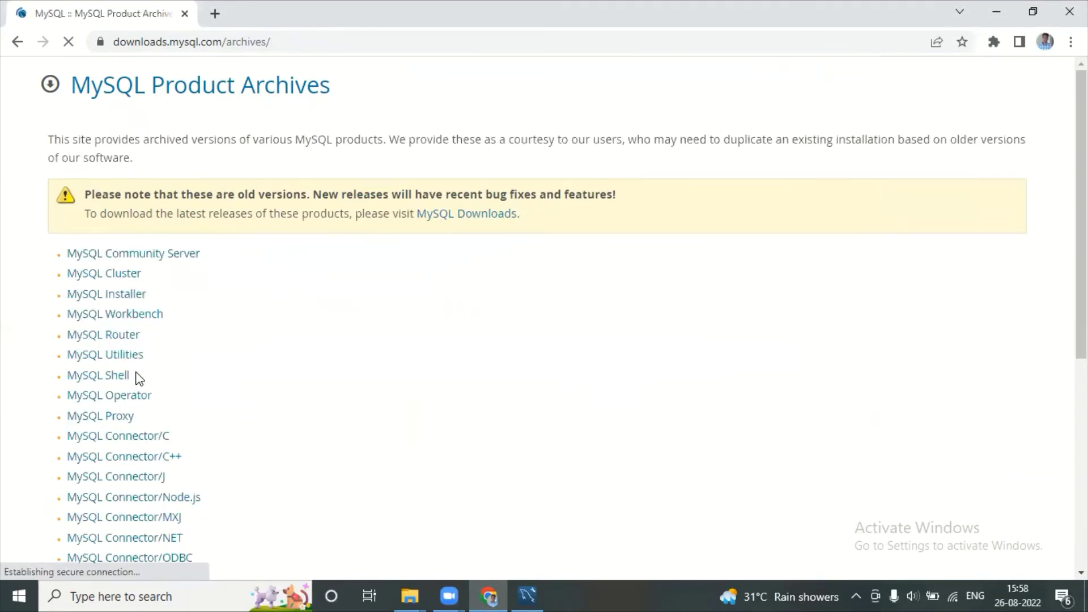
pyautogui.click(108, 316)
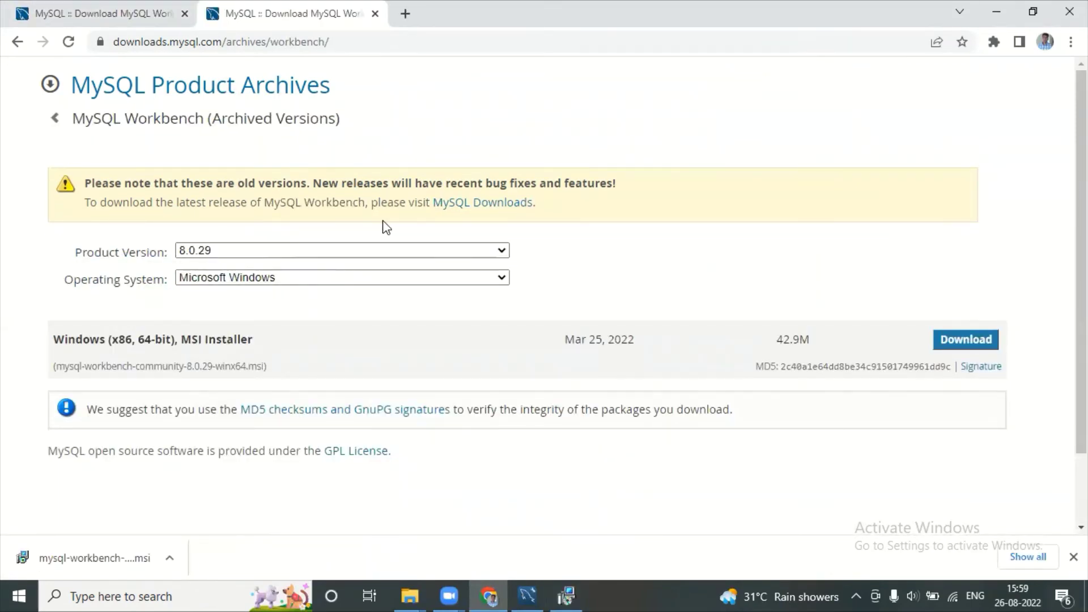
pyautogui.click(348, 250)
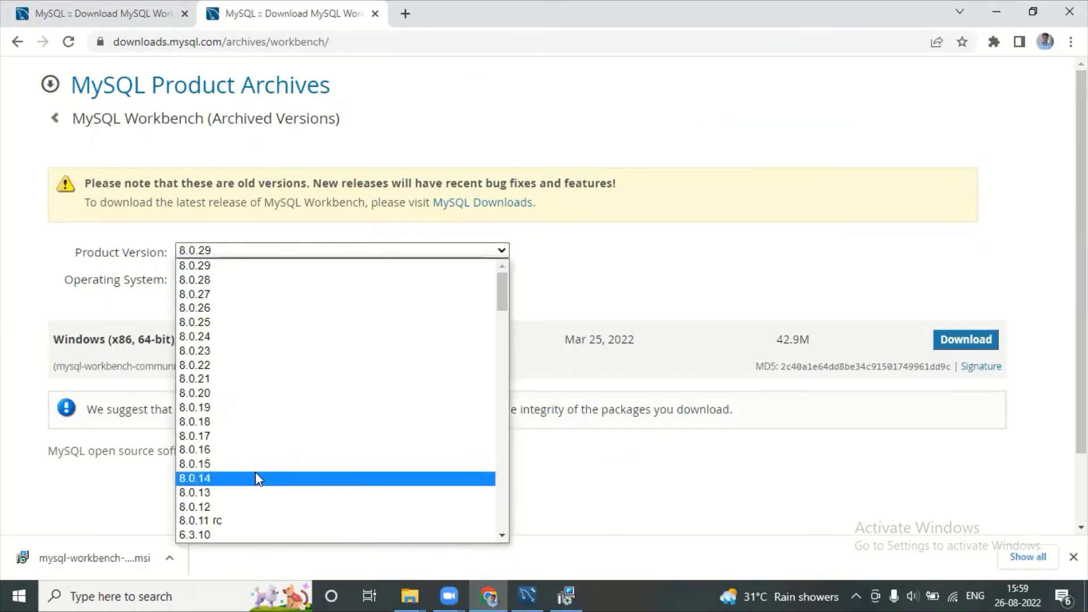
pyautogui.scroll(-5, 255, 473)
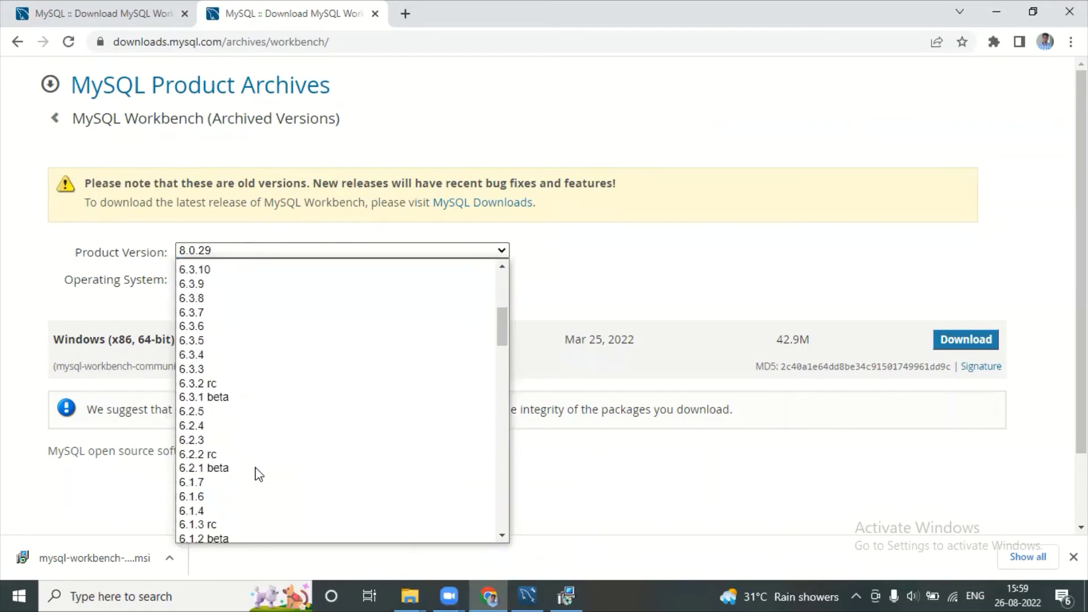
pyautogui.click(218, 278)
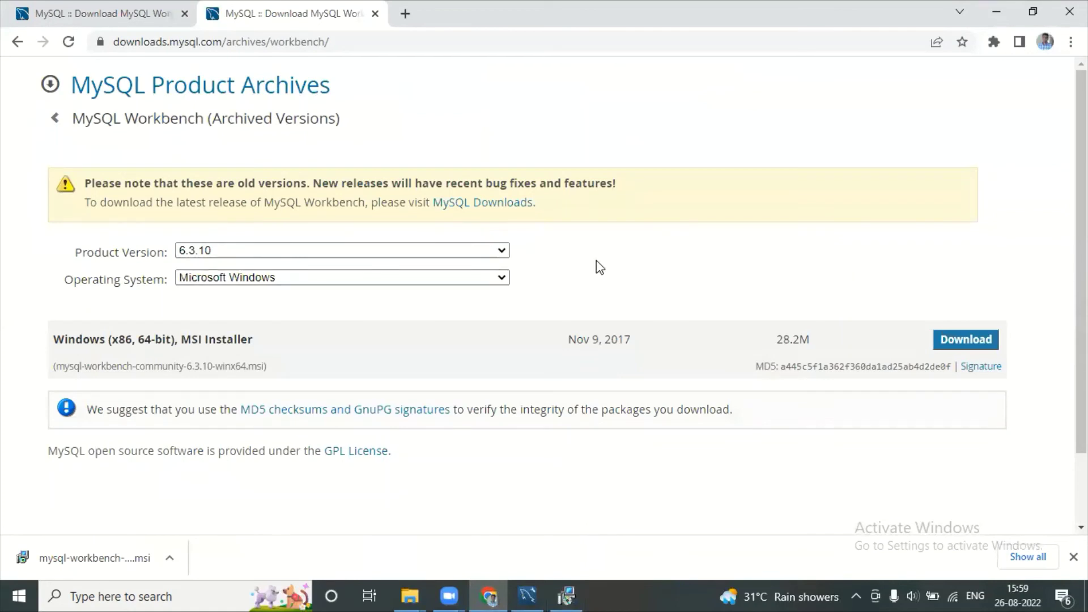
pyautogui.click(946, 340)
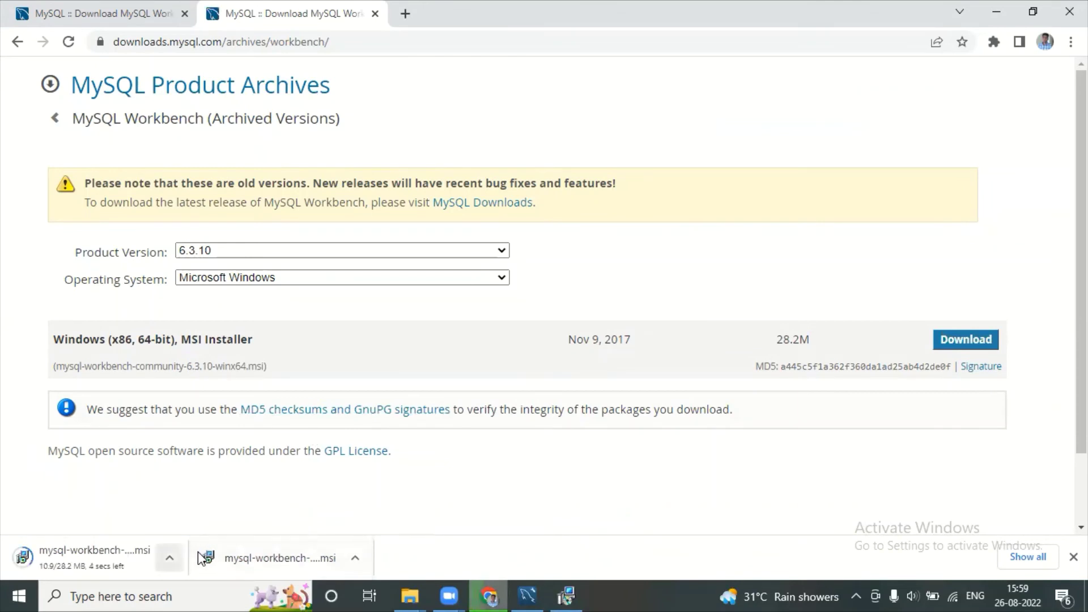
# Run the downloaded mysql-workbench-community-6.3.10-winx64.msi and accept the default destination folder and the Complete setup type
pyautogui.click(111, 559)
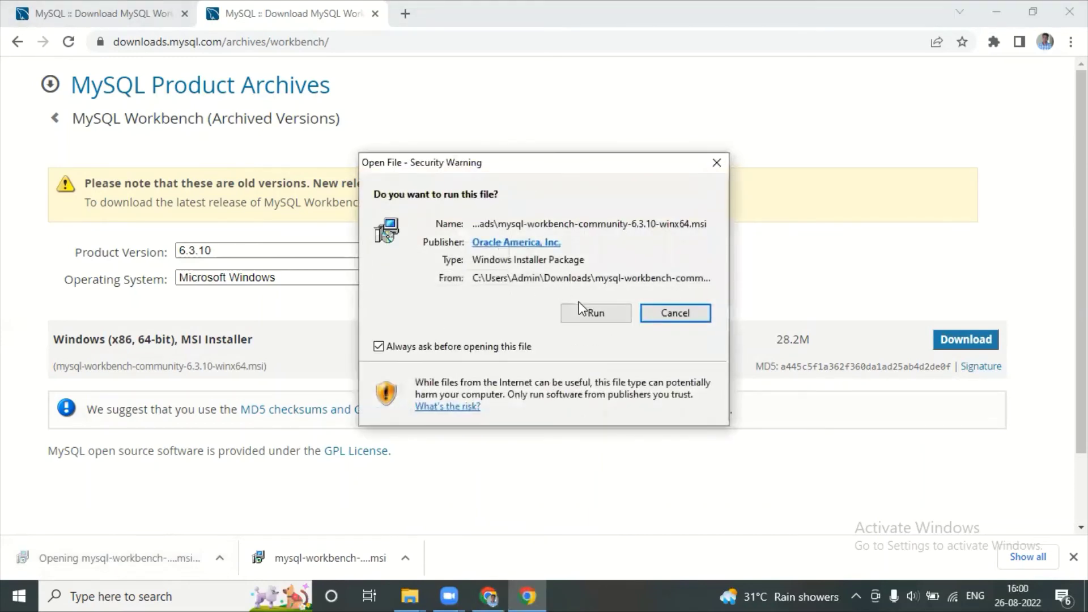
pyautogui.click(581, 310)
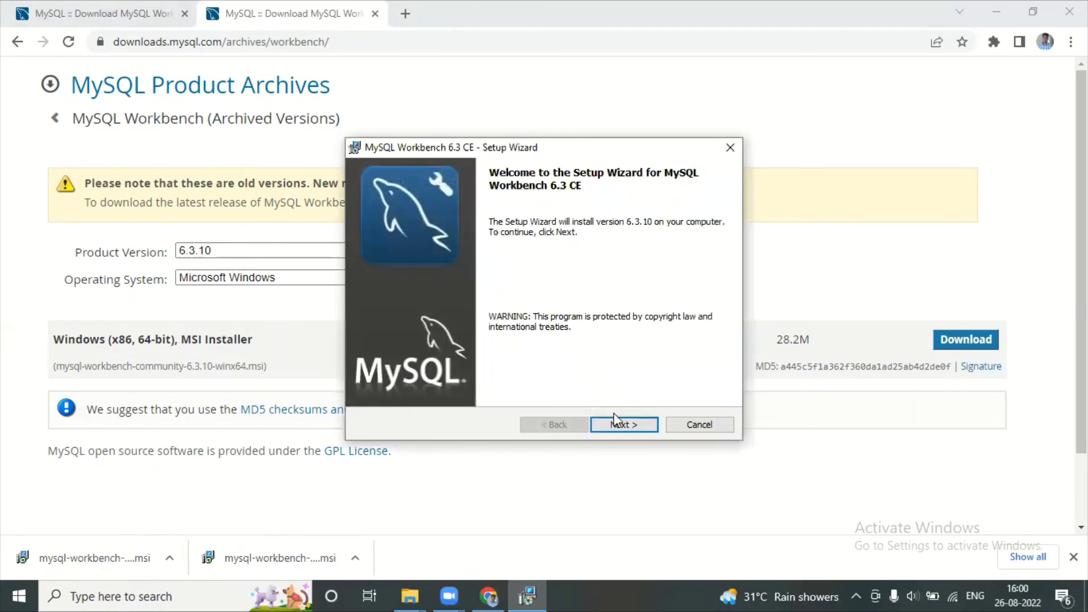
pyautogui.click(619, 424)
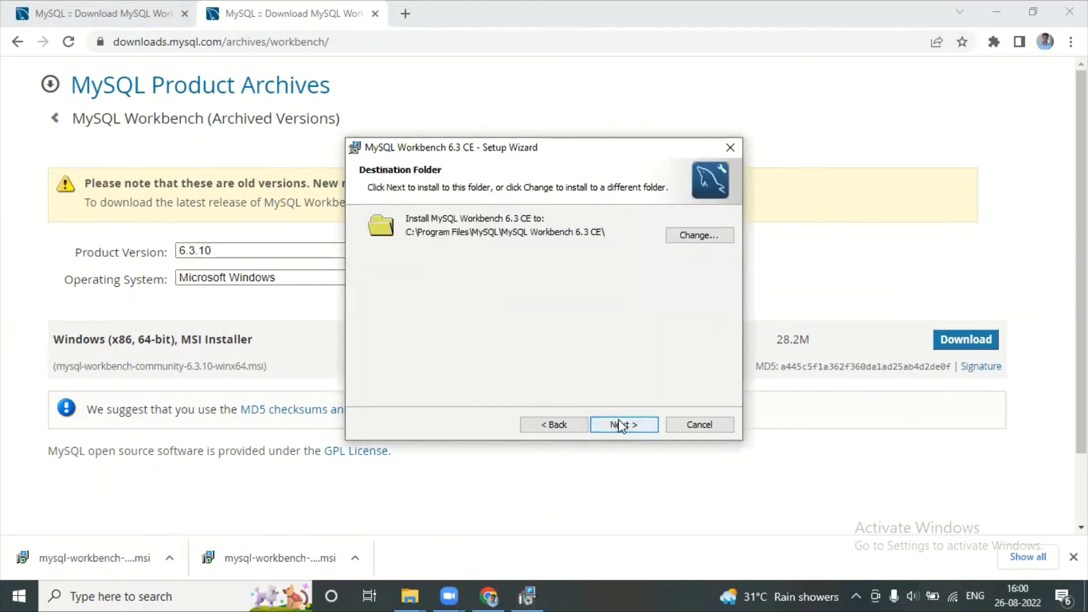
pyautogui.click(619, 424)
pyautogui.click(619, 424)
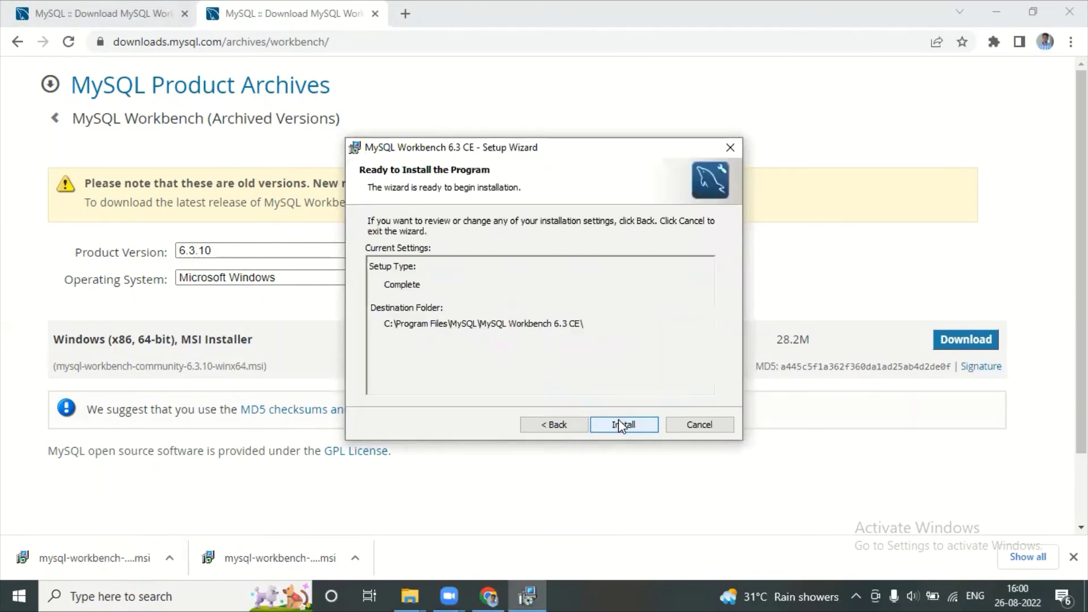
# Install MySQL Workbench 6.3 CE and finish the setup wizard with Launch MySQL Workbench now enabled
pyautogui.click(619, 424)
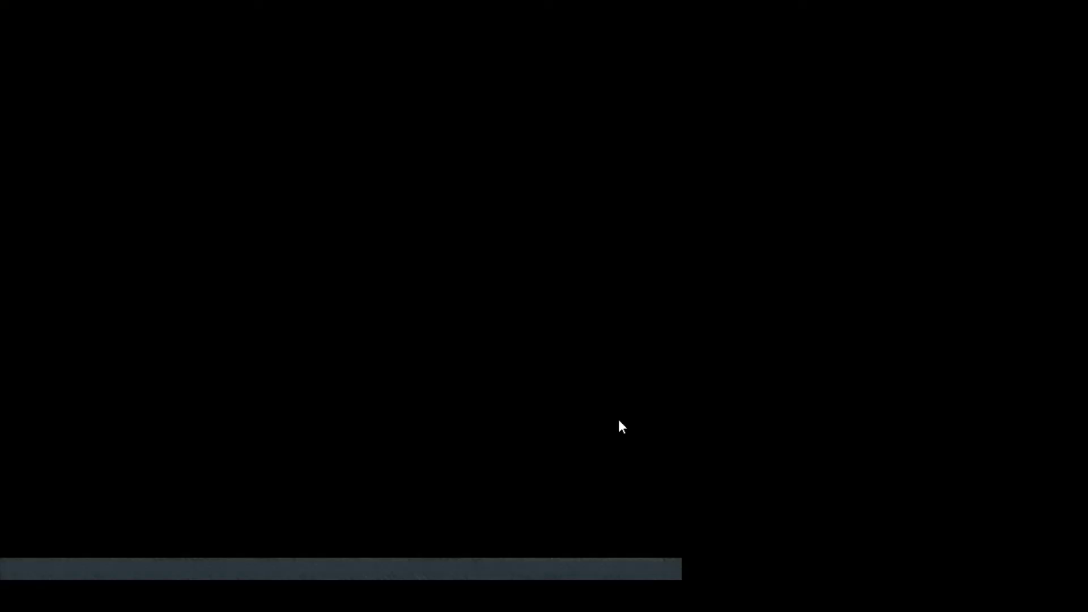
pyautogui.click(436, 416)
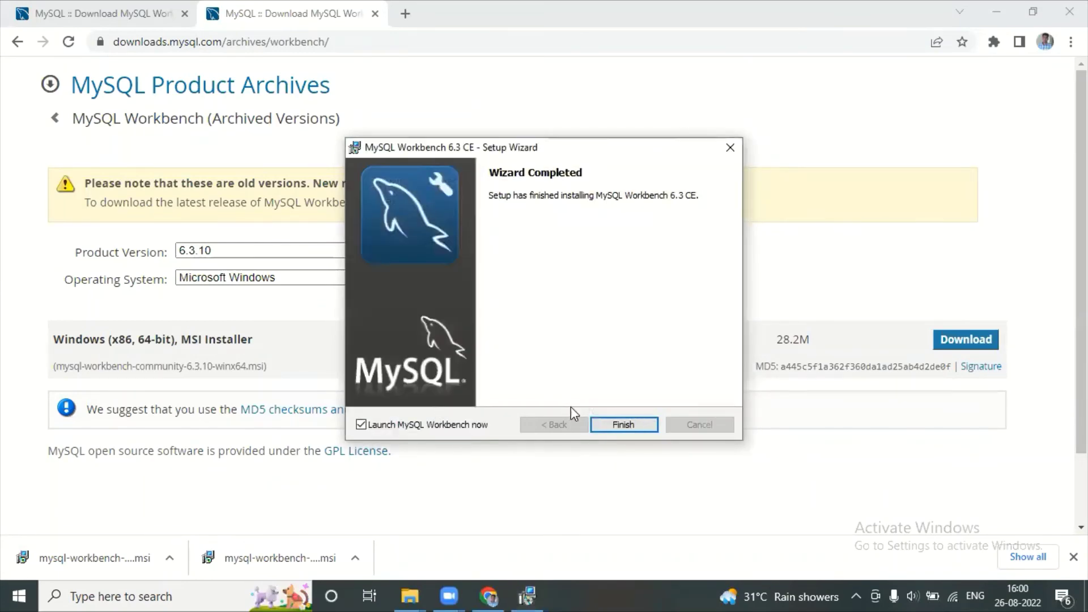
pyautogui.click(611, 424)
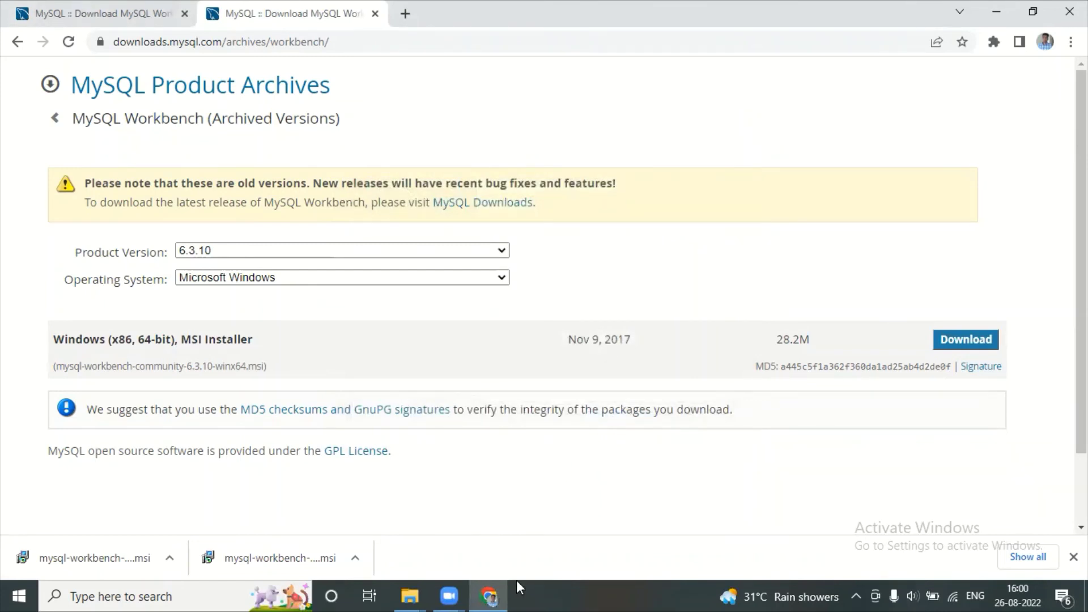
# Launch MySQL Workbench 6.3 CE from the recently added Windows programs
pyautogui.click(15, 593)
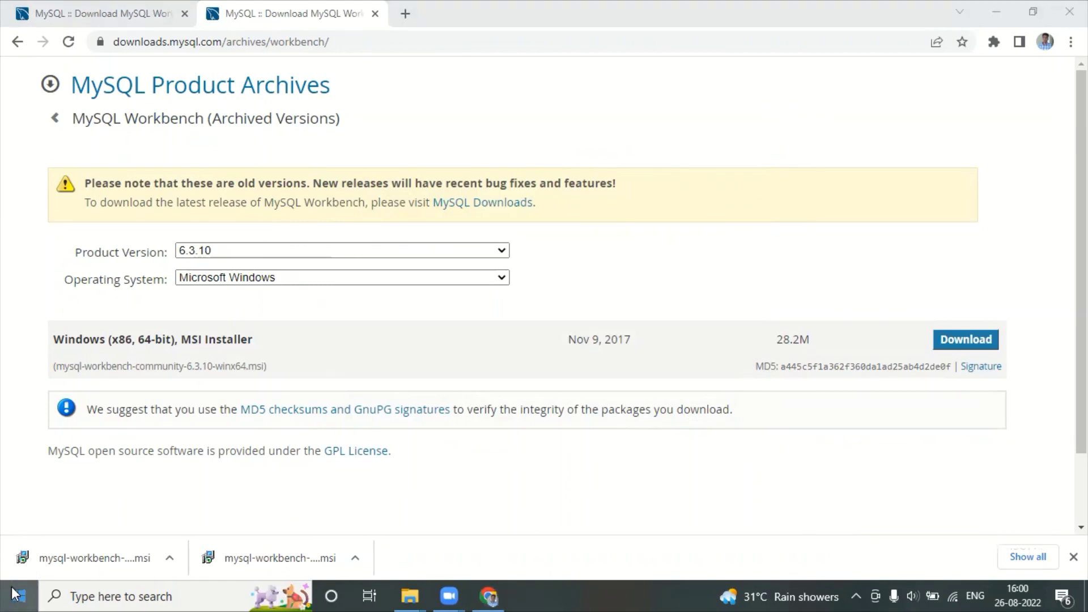
pyautogui.click(15, 594)
pyautogui.click(15, 594)
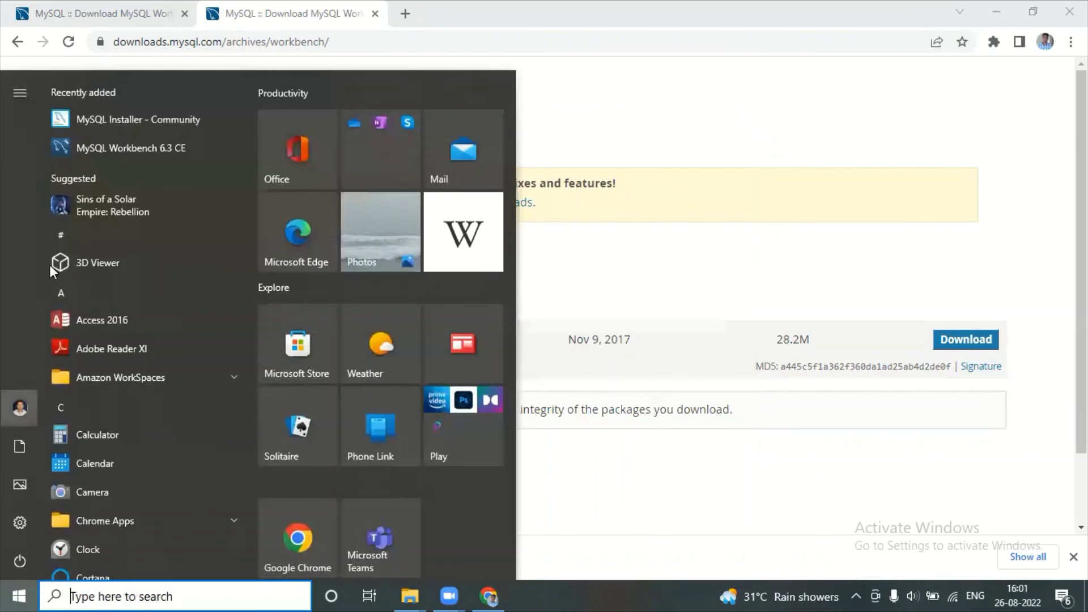
pyautogui.click(138, 150)
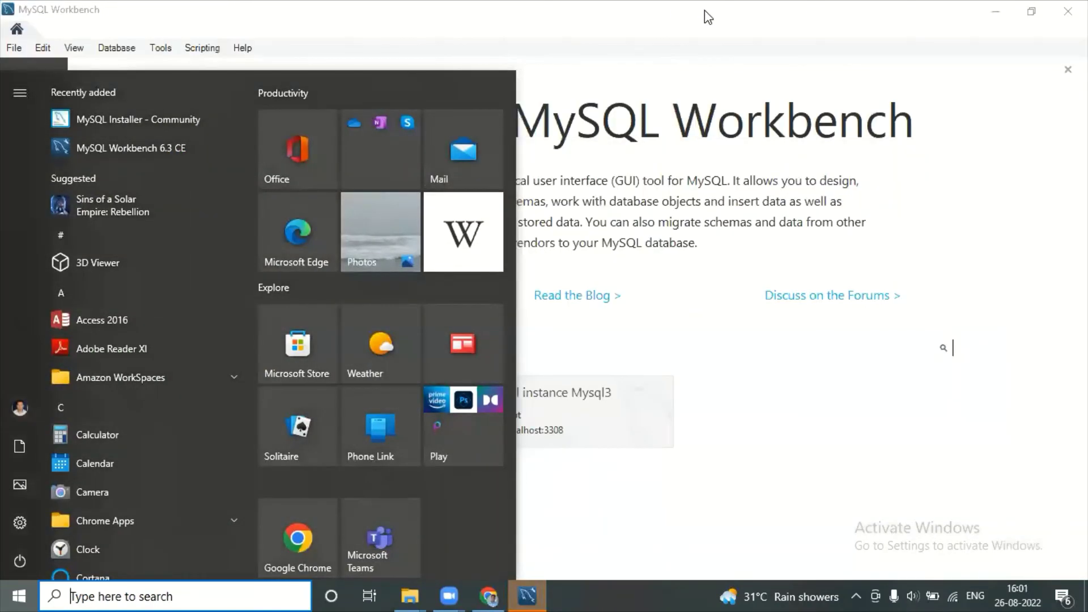